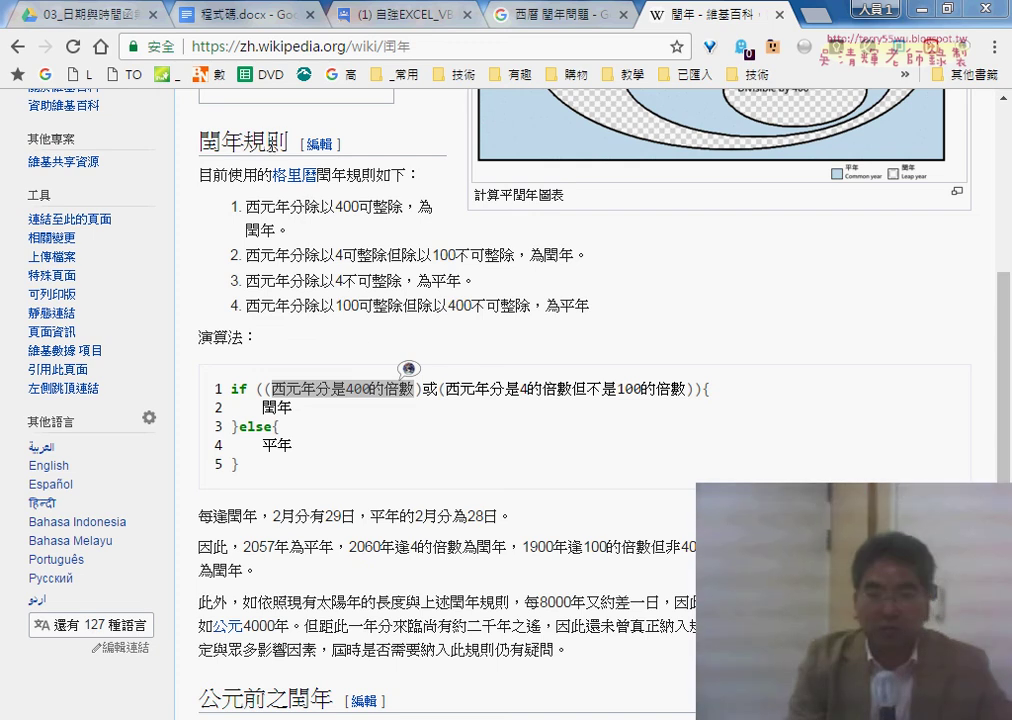
# - Highlight the divisible-by-400 and divisible-by-4-not-100 conditions and the 閏年/平年 results in the leap-year code
pyautogui.click(319, 395)
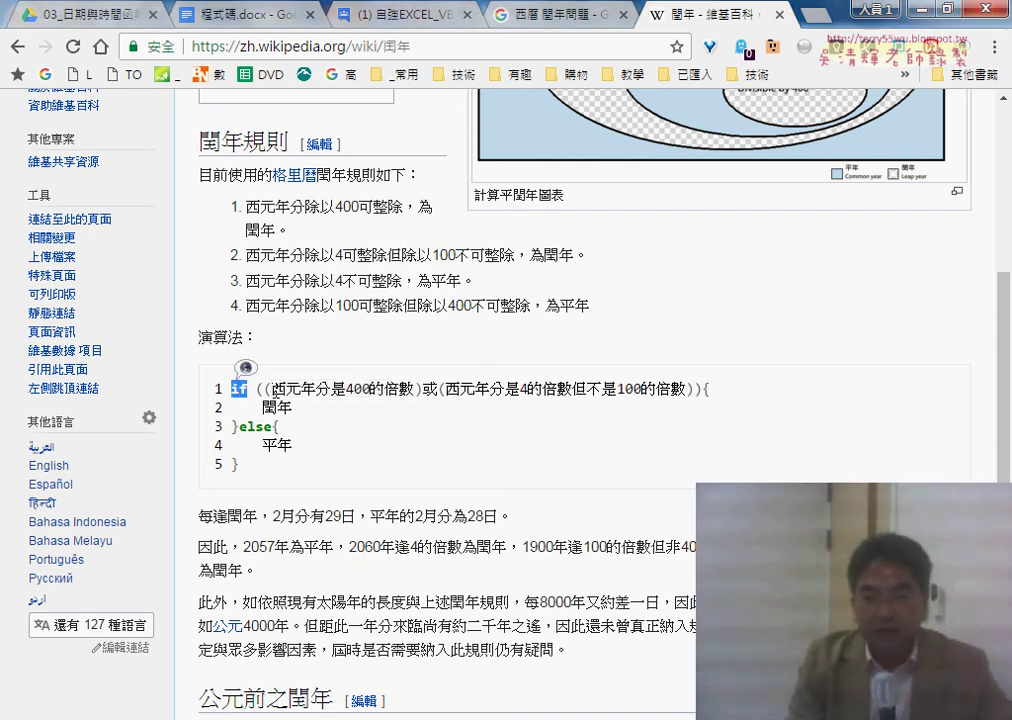
pyautogui.click(433, 385)
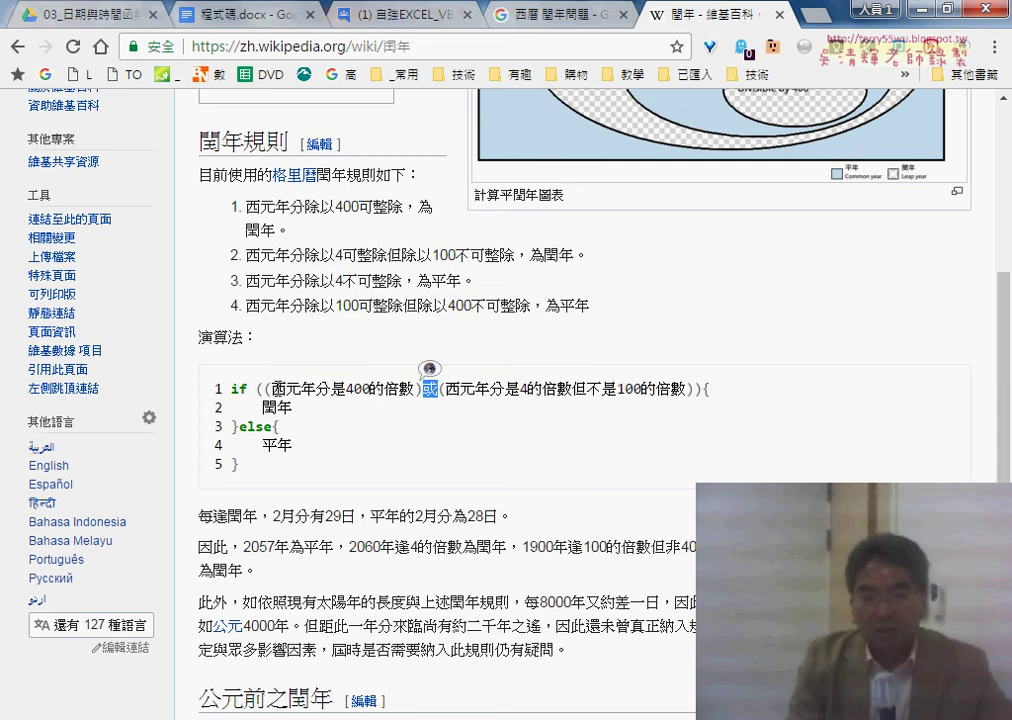
pyautogui.moveTo(272, 389); pyautogui.dragTo(417, 389)
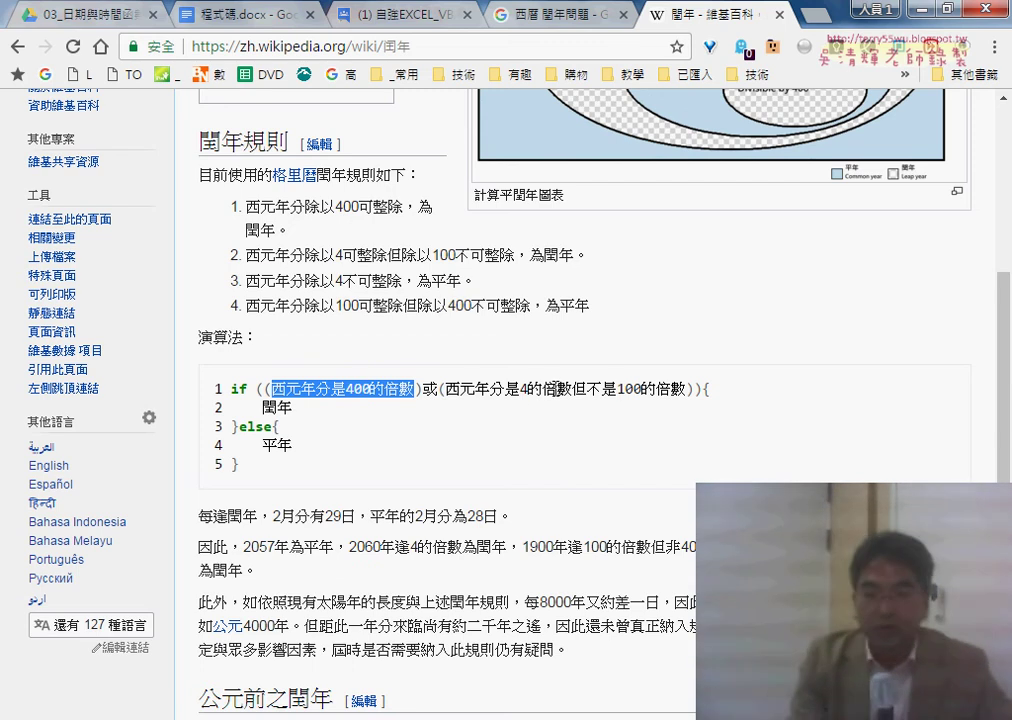
pyautogui.moveTo(687, 389); pyautogui.dragTo(438, 389)
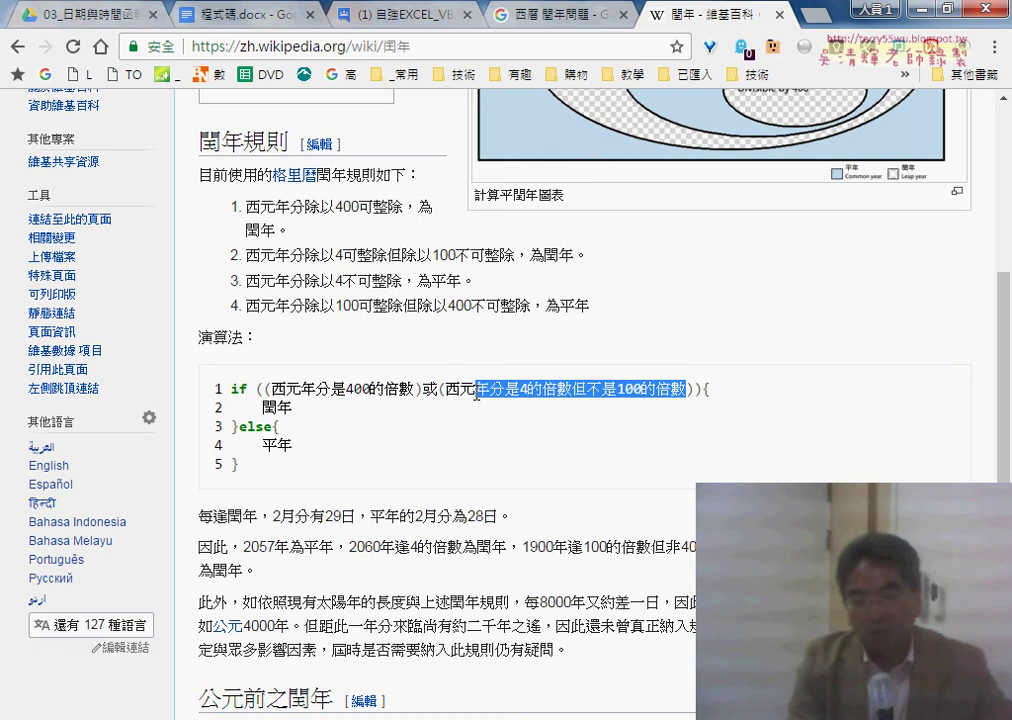
pyautogui.moveTo(294, 407)
pyautogui.mouseDown()
pyautogui.moveTo(262, 407)
pyautogui.moveTo(256, 443)
pyautogui.mouseUp()
pyautogui.click(294, 443)
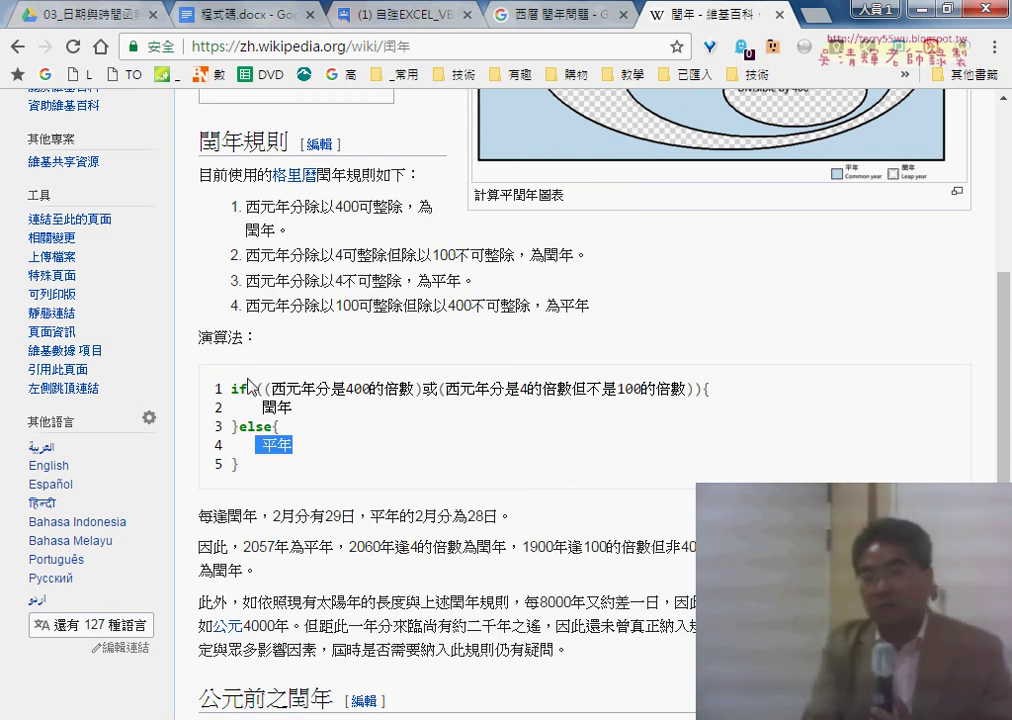
# - Re-highlight the if statement's full condition, its opening brace and the 閏年 result on line 2
pyautogui.moveTo(248, 388); pyautogui.dragTo(232, 388)
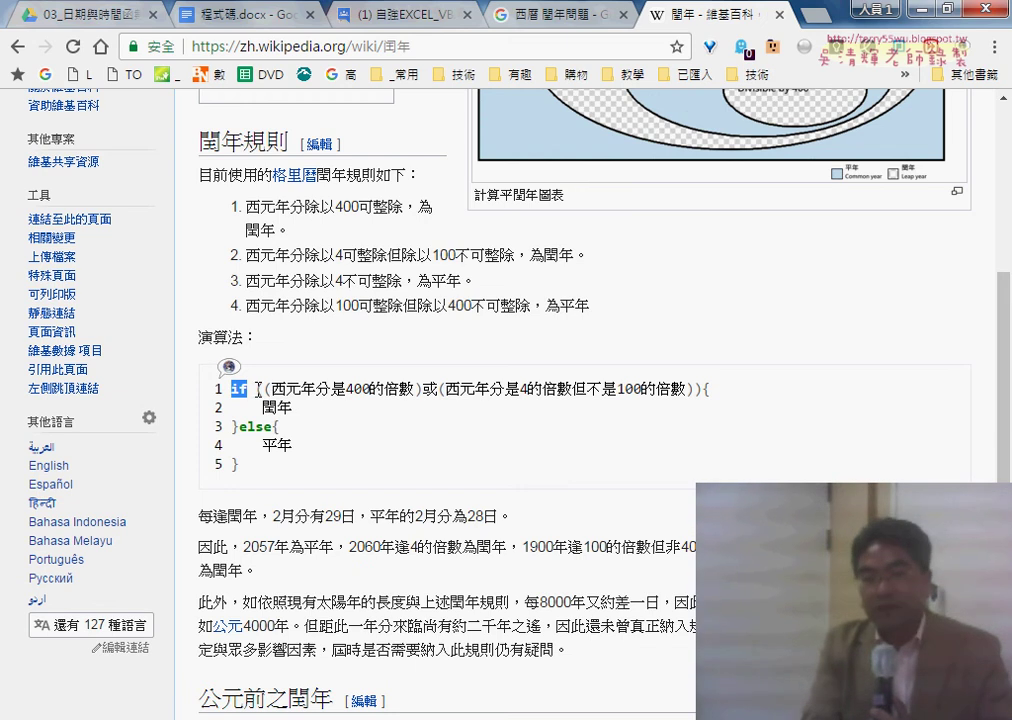
pyautogui.moveTo(258, 388); pyautogui.dragTo(704, 388)
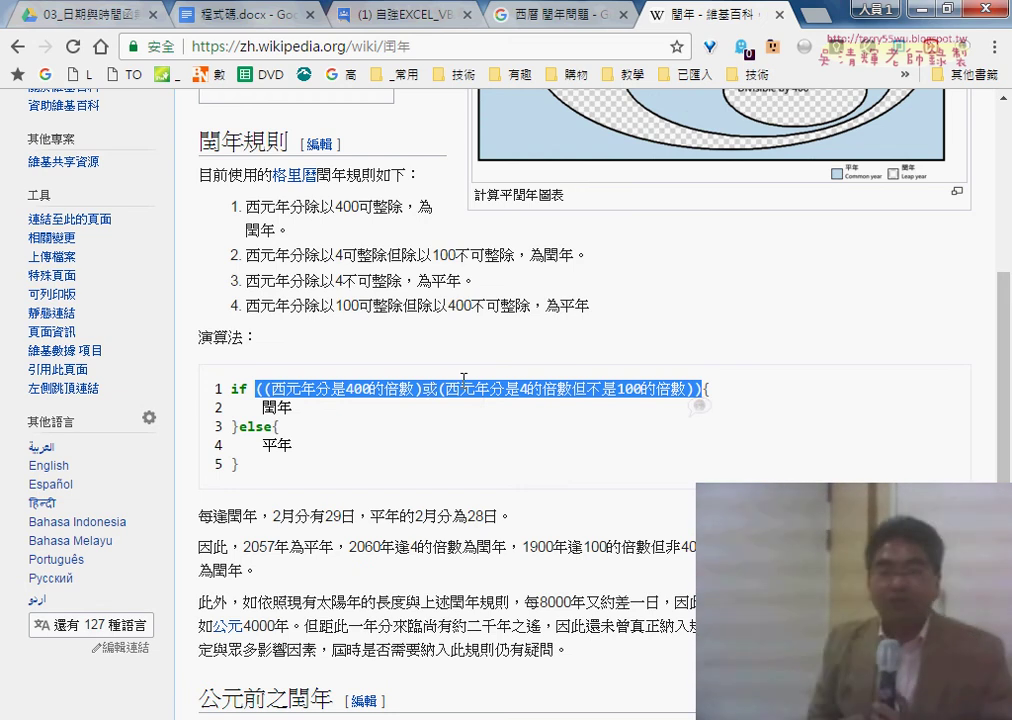
pyautogui.click(264, 384)
pyautogui.moveTo(259, 388); pyautogui.dragTo(672, 388)
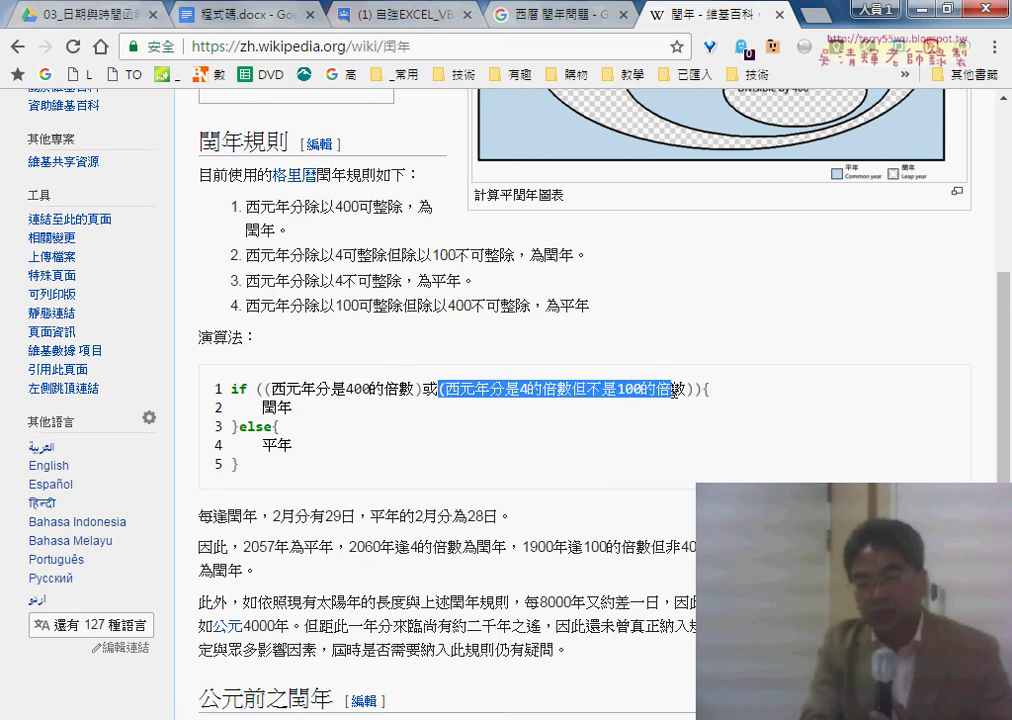
pyautogui.doubleClick(707, 390)
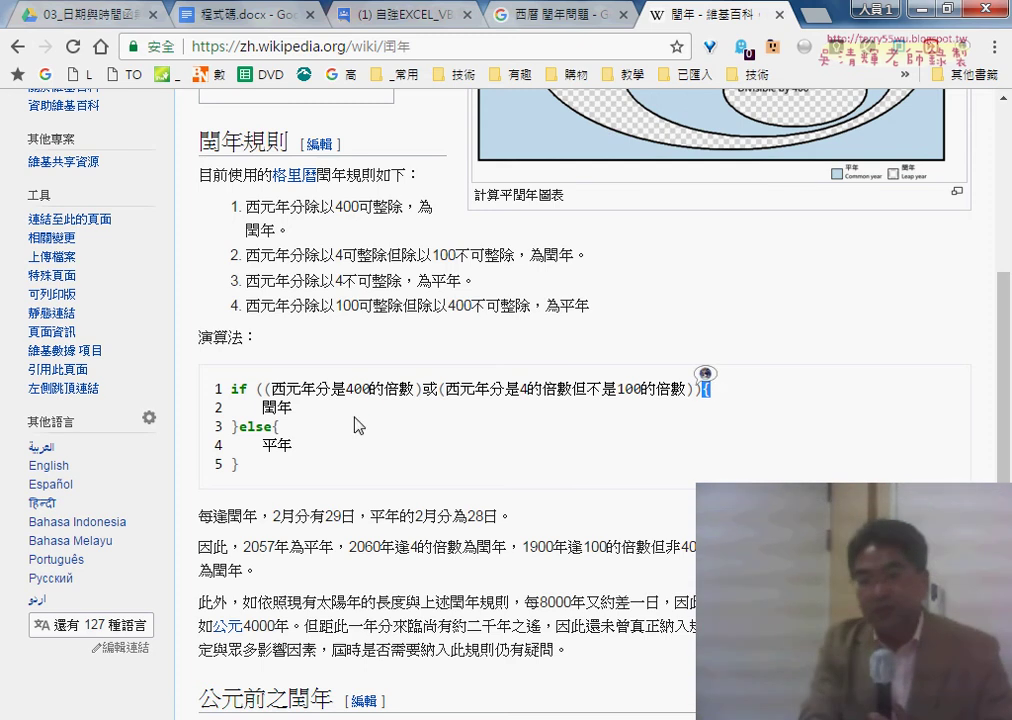
pyautogui.doubleClick(284, 407)
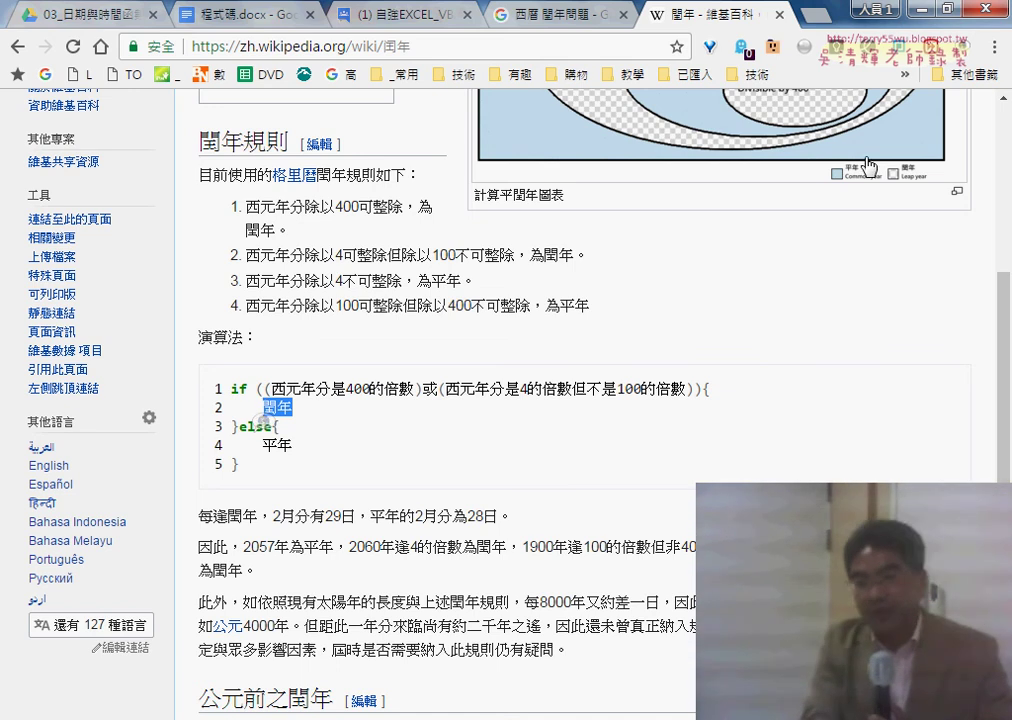
pyautogui.click(918, 12)
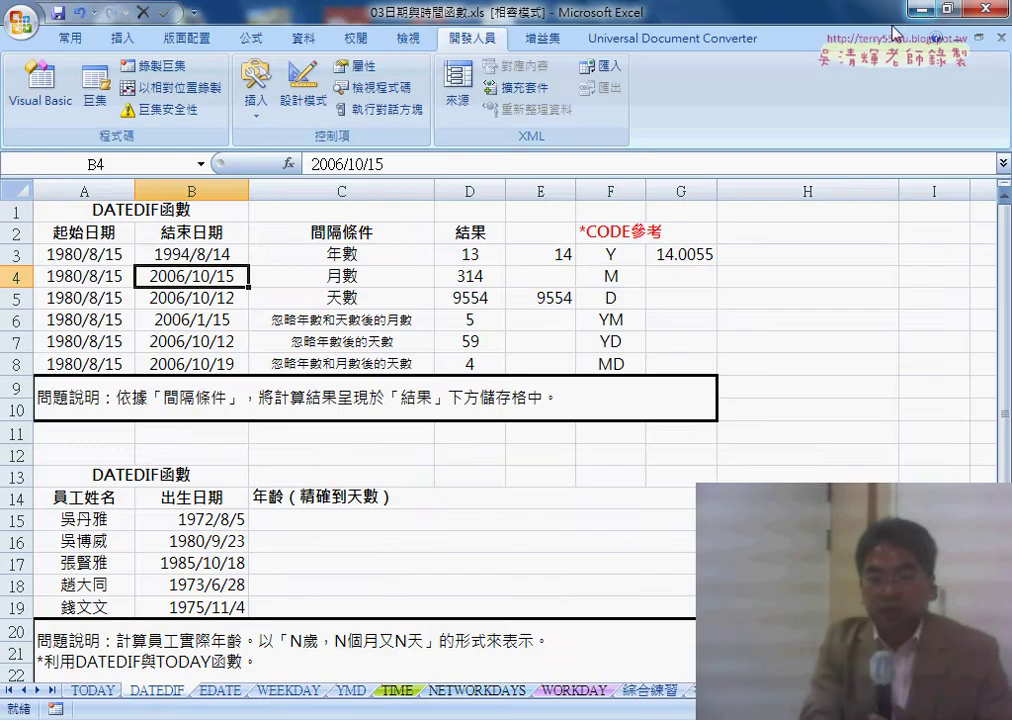
pyautogui.click(346, 519)
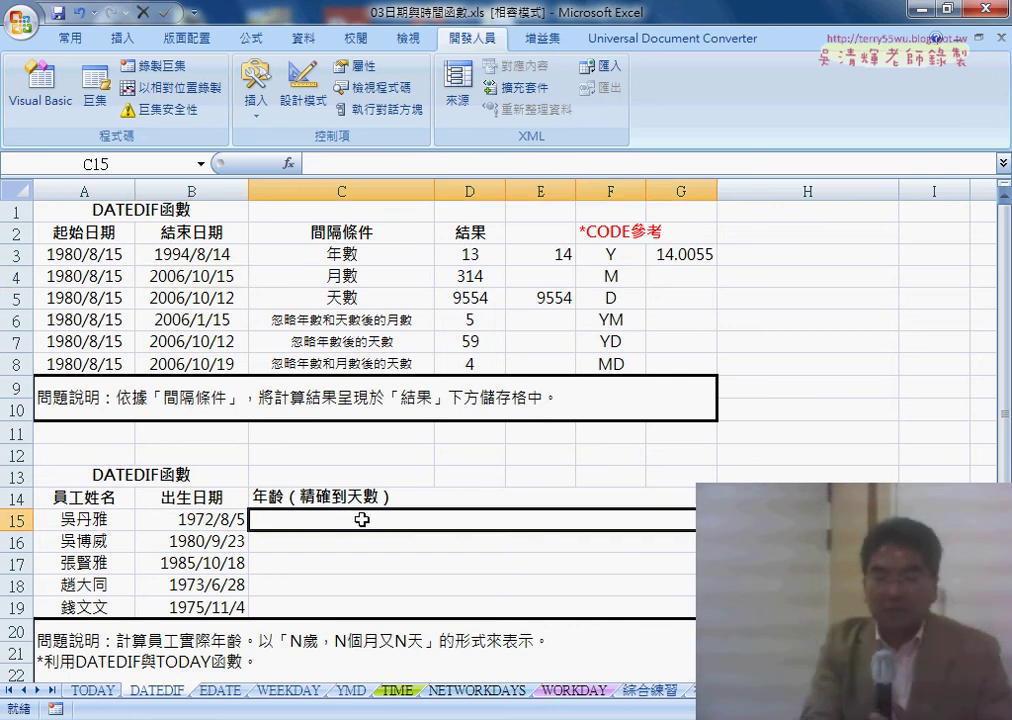
pyautogui.click(622, 255)
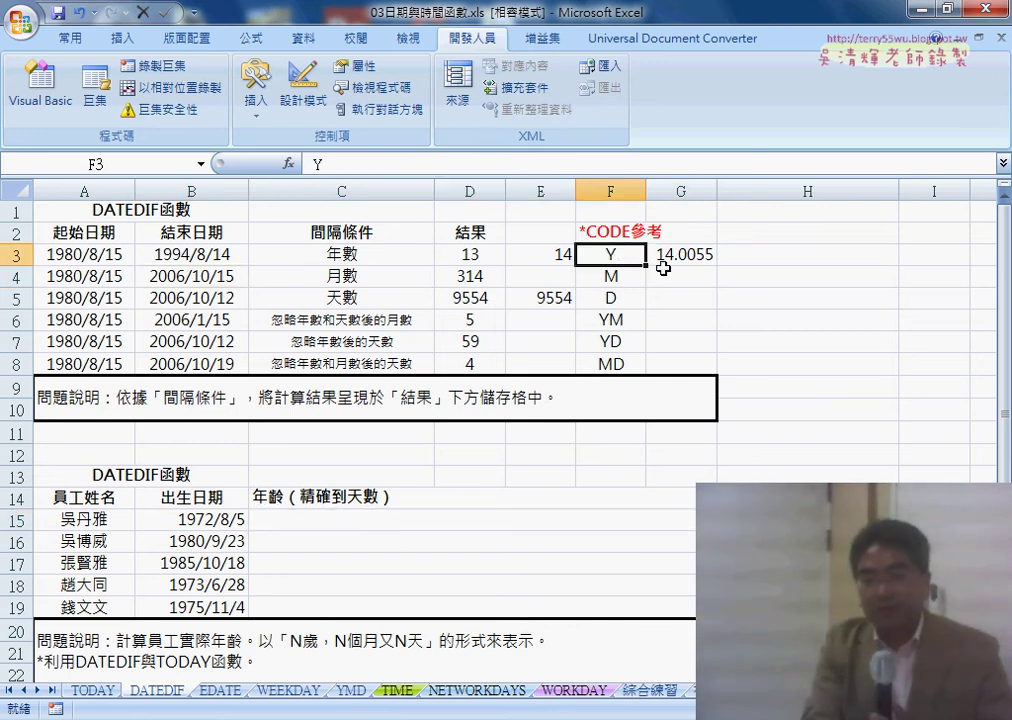
pyautogui.click(621, 320)
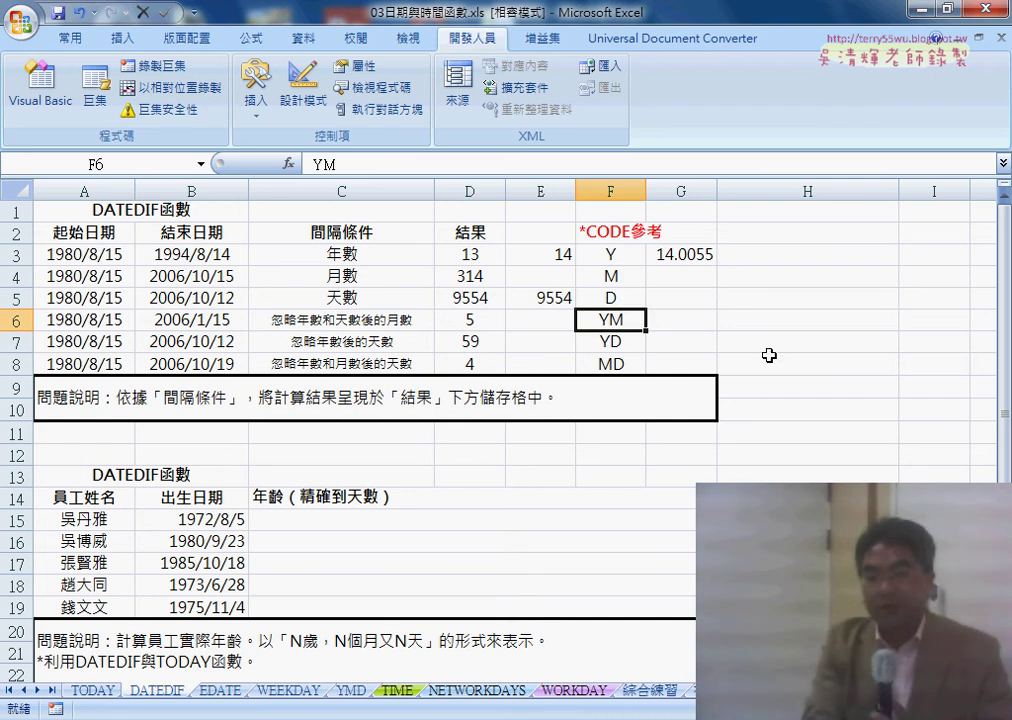
pyautogui.click(622, 367)
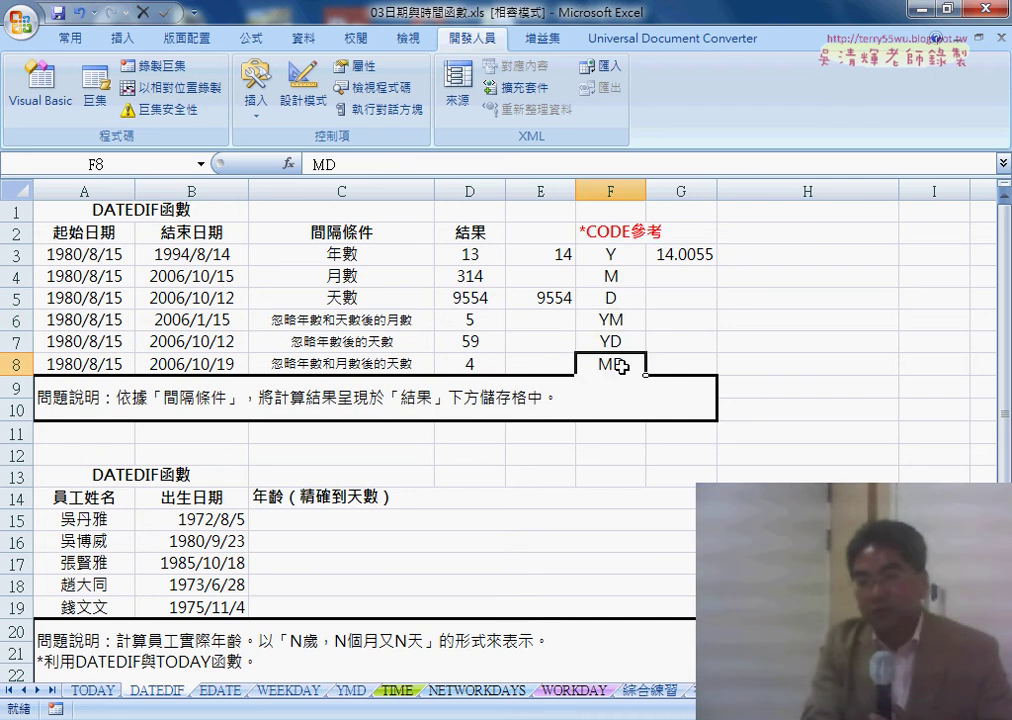
pyautogui.click(610, 256)
pyautogui.click(619, 318)
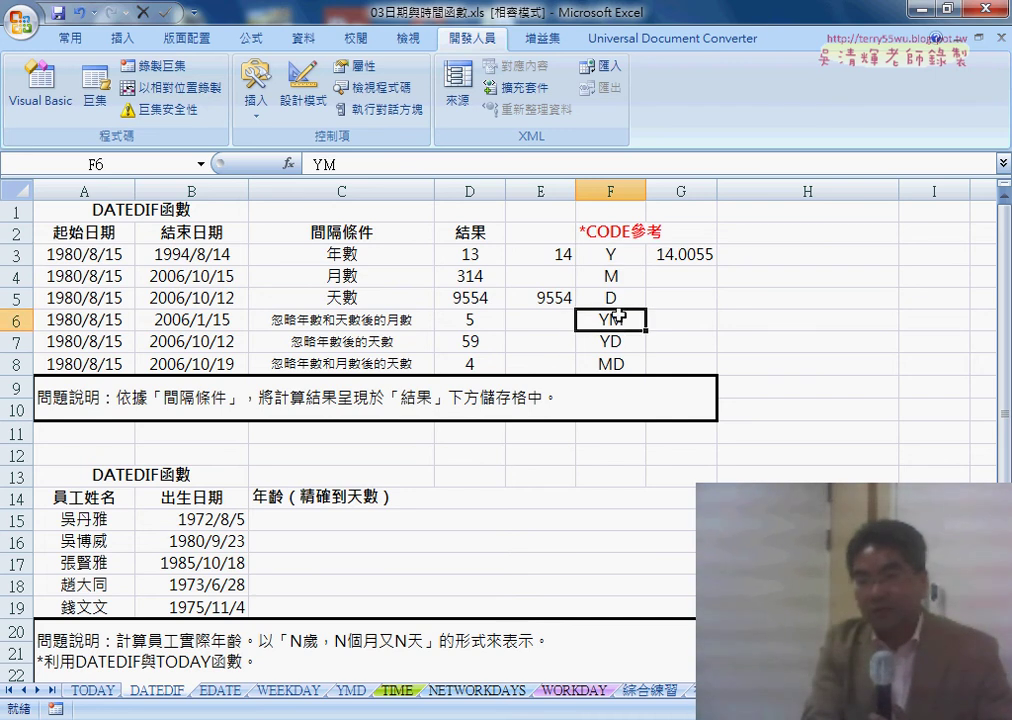
pyautogui.click(622, 366)
pyautogui.click(610, 257)
pyautogui.click(620, 326)
pyautogui.click(626, 381)
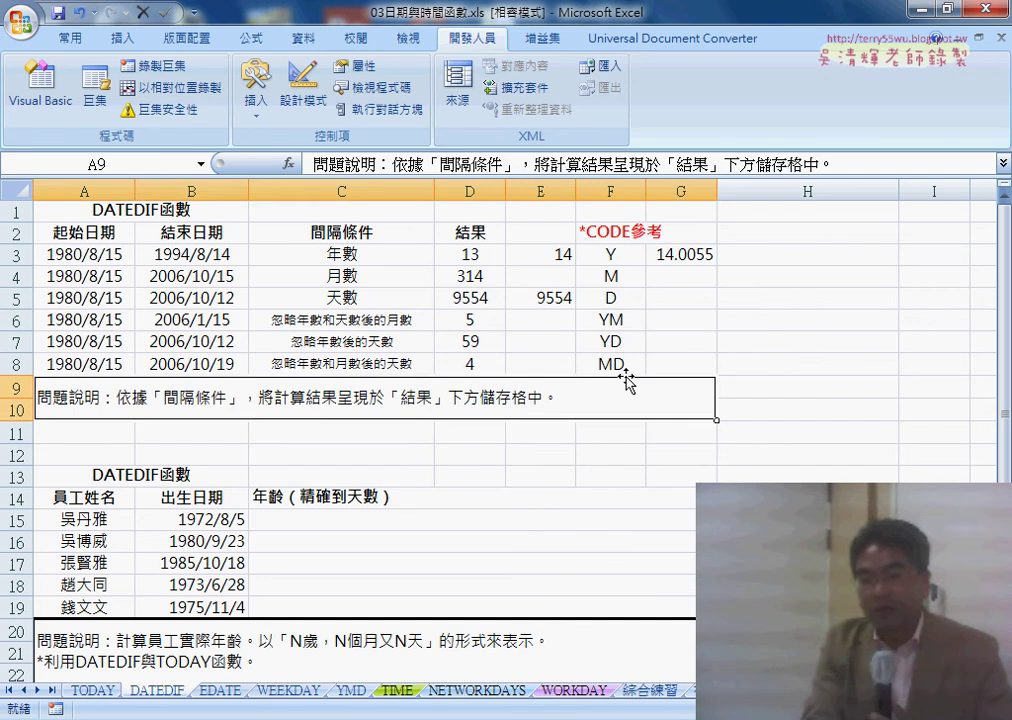
pyautogui.click(620, 366)
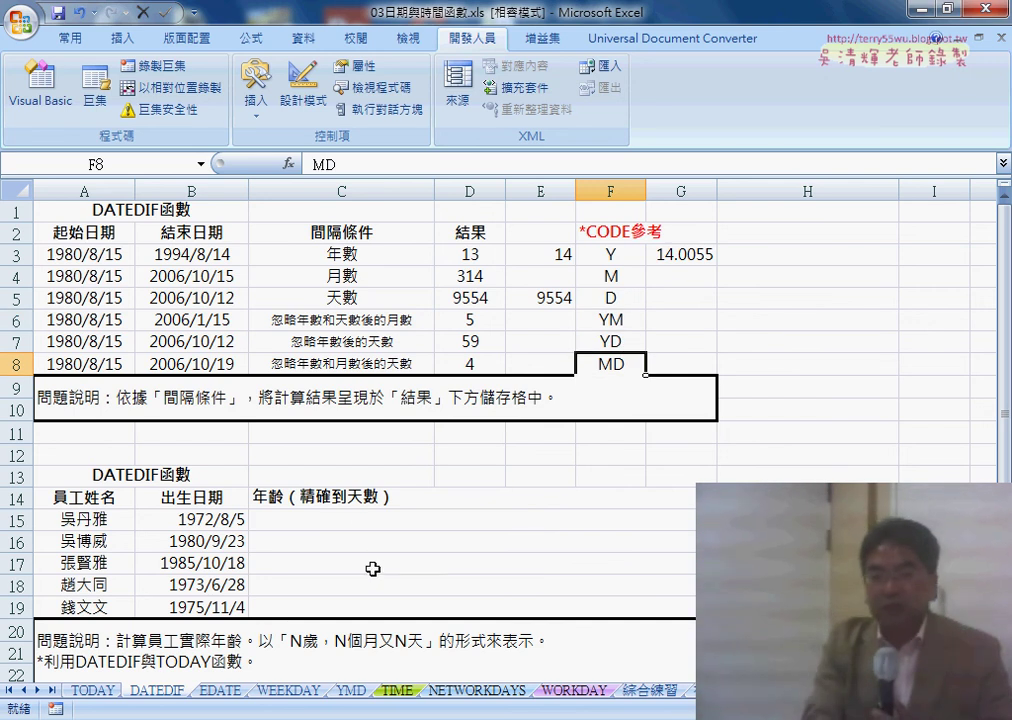
pyautogui.click(345, 519)
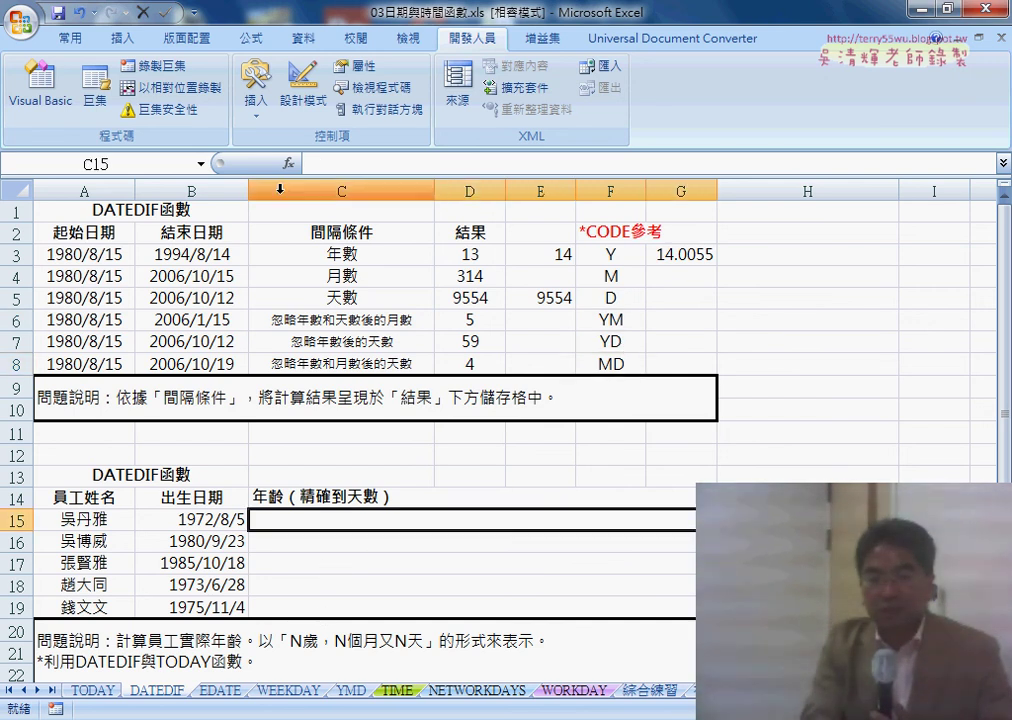
# - Enter =DATEDIF(B15,TODAY(),"Y") in C15 so the first employee's age shows as 44
pyautogui.click(289, 163)
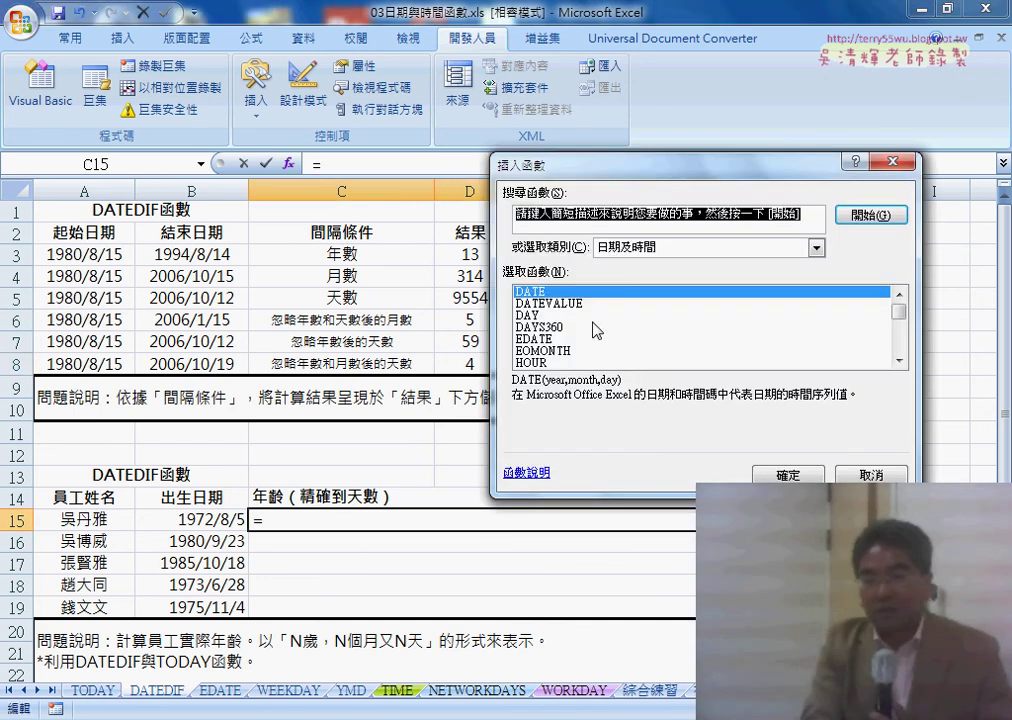
pyautogui.click(863, 476)
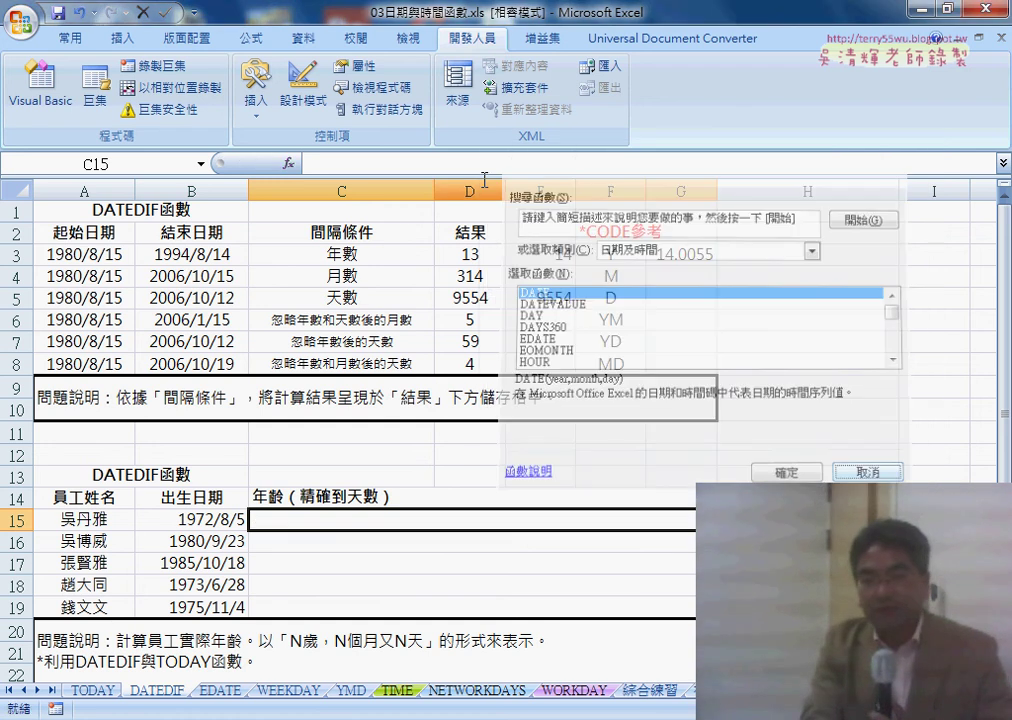
pyautogui.write('=')
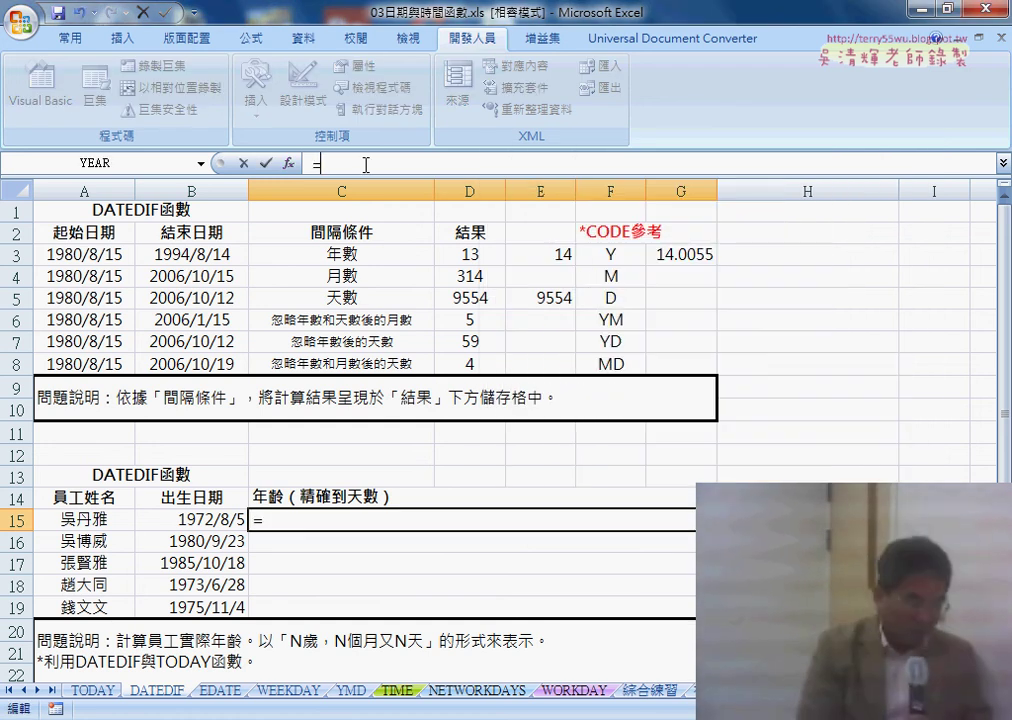
pyautogui.write('dat')
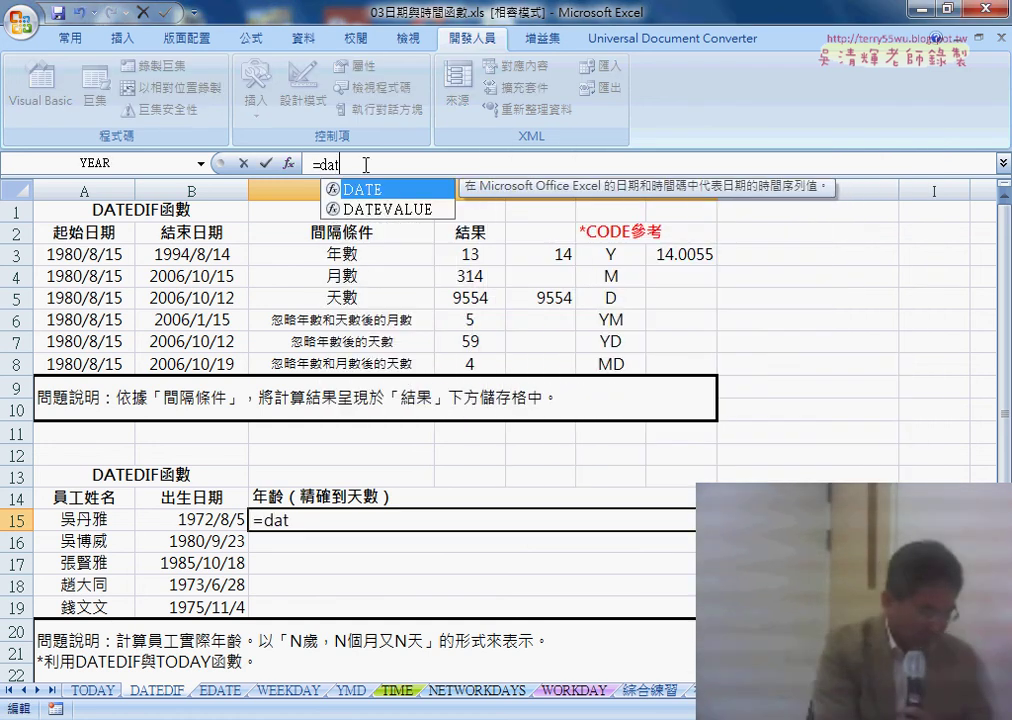
pyautogui.write('ed')
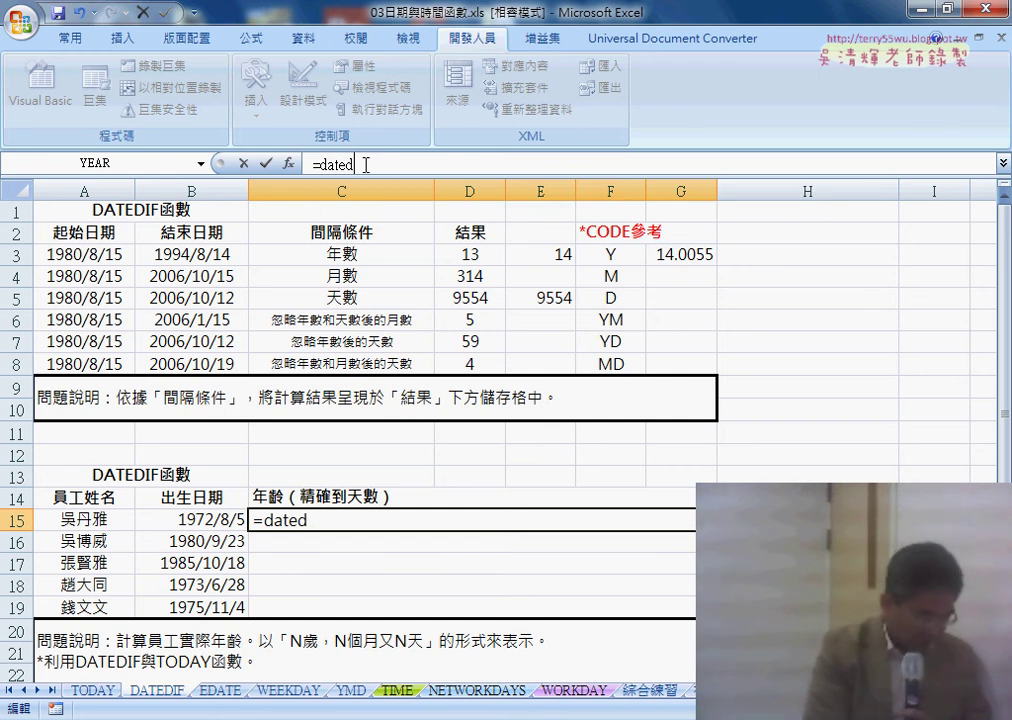
pyautogui.write('if(')
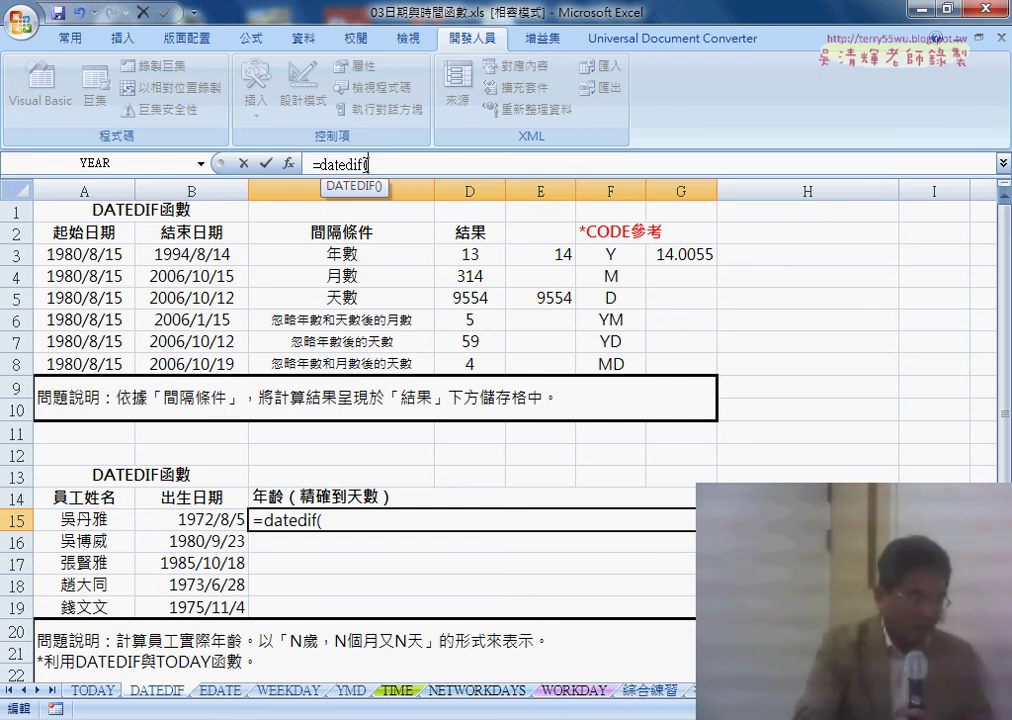
pyautogui.click(203, 525)
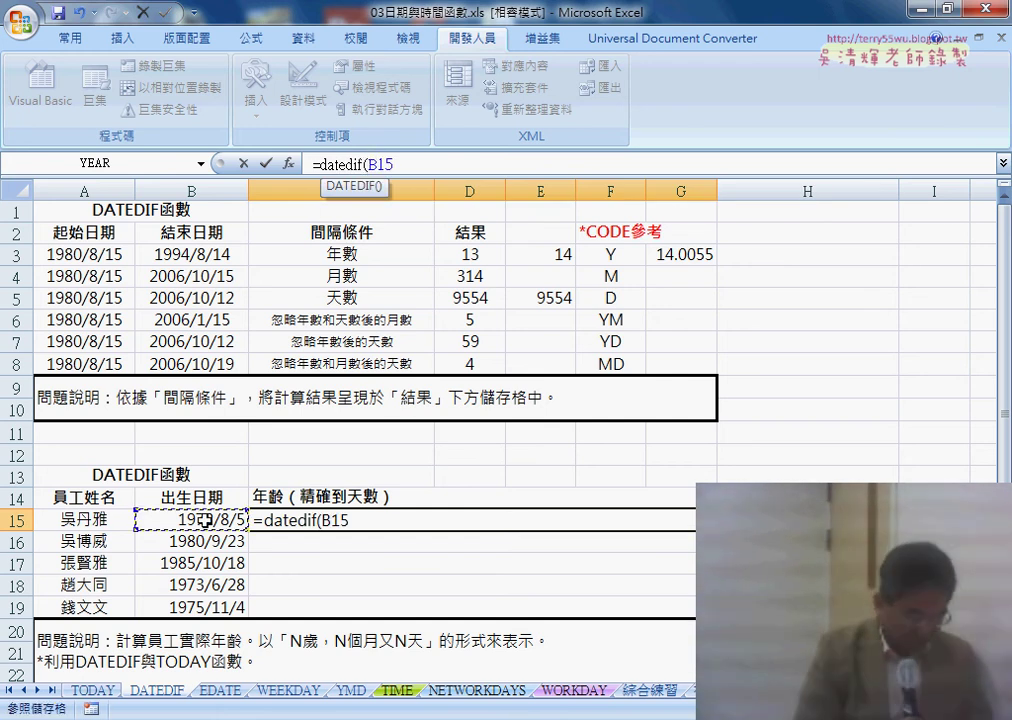
pyautogui.write(',')
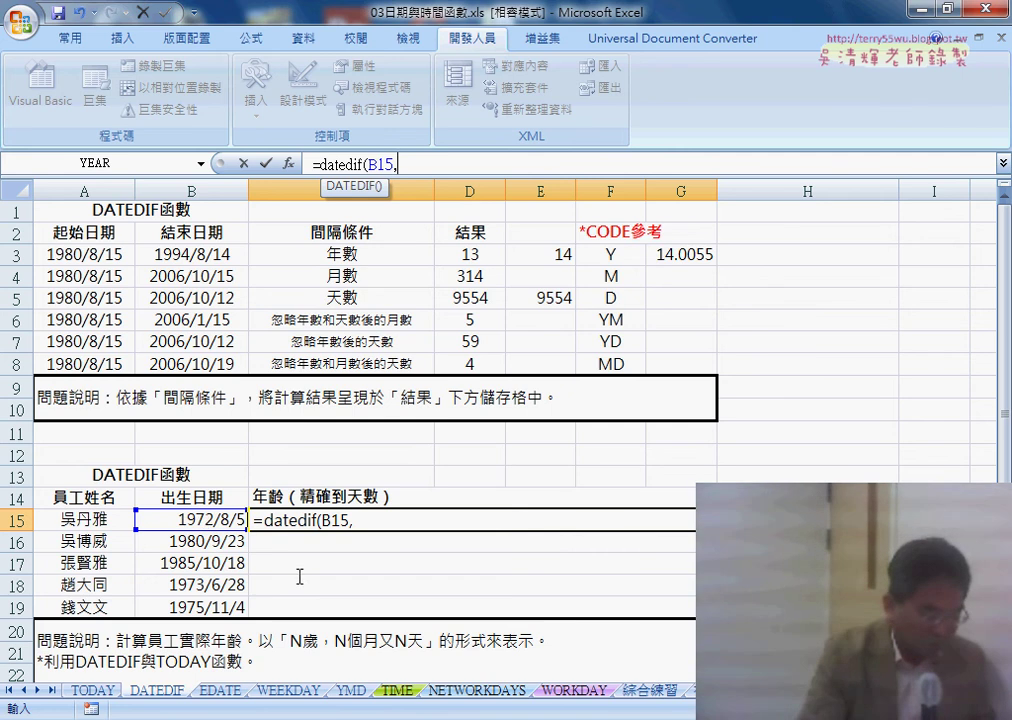
pyautogui.write('t')
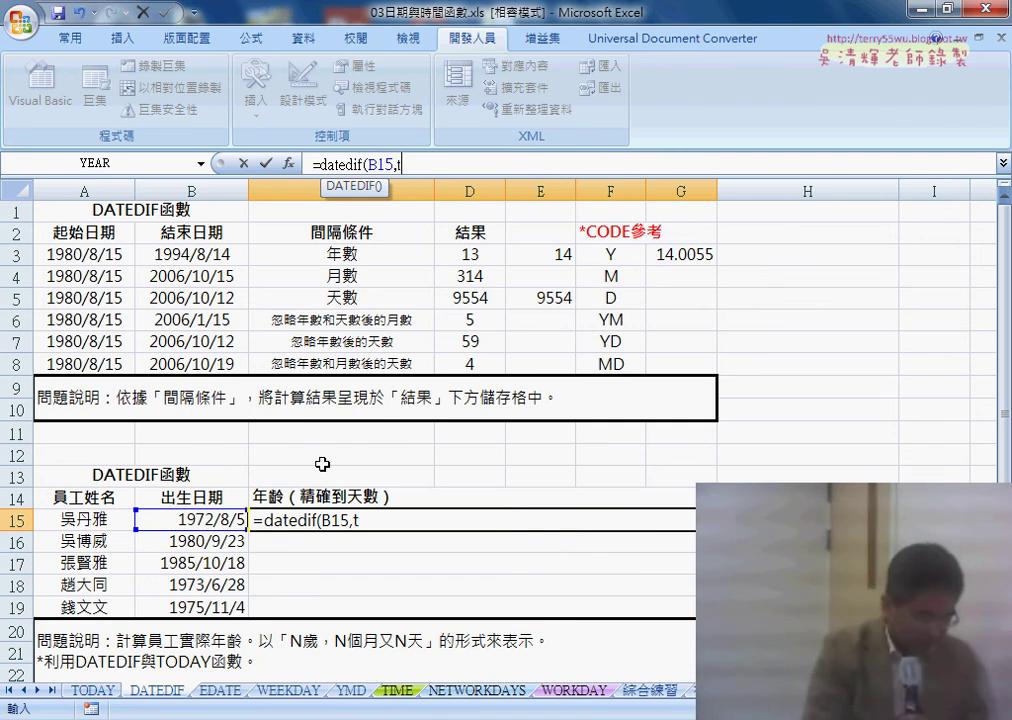
pyautogui.write('o')
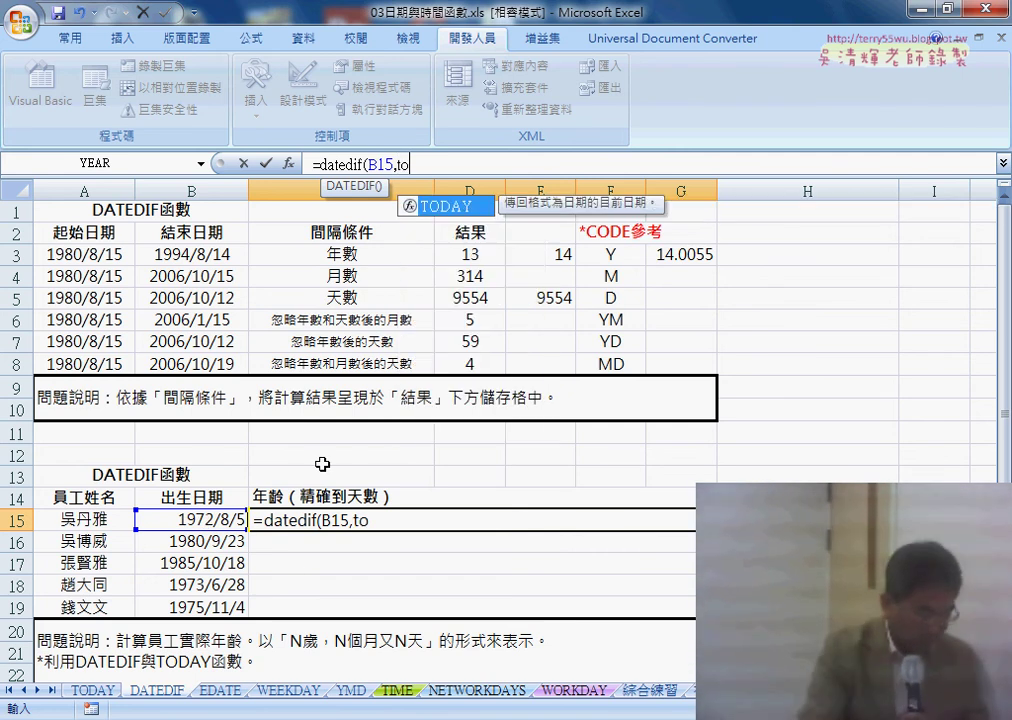
pyautogui.doubleClick(460, 207)
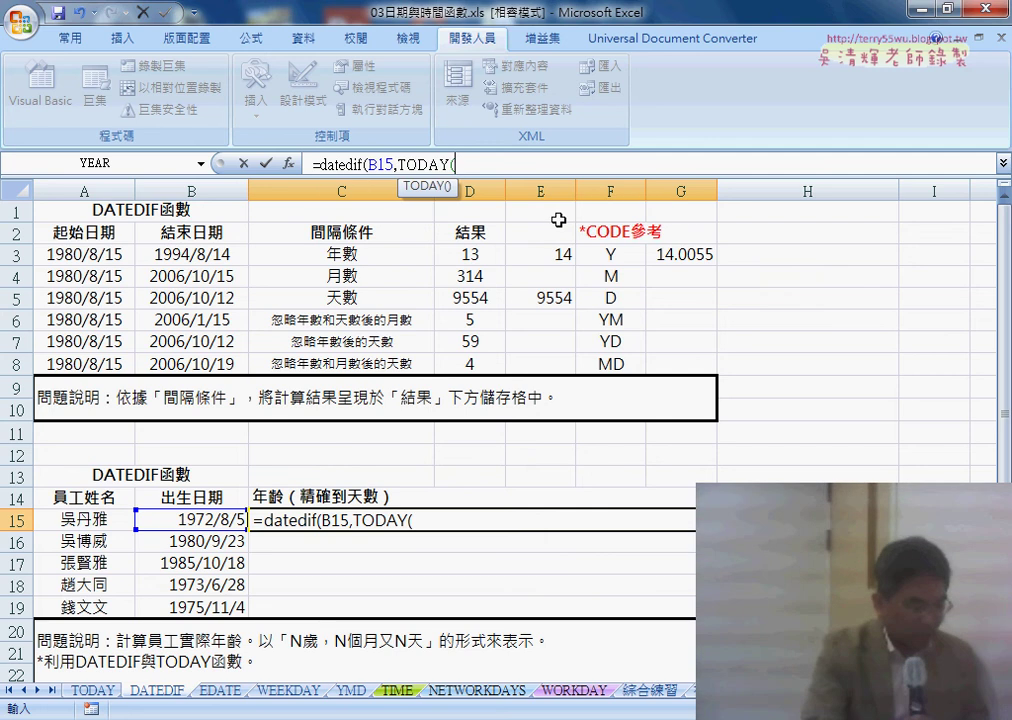
pyautogui.write(')')
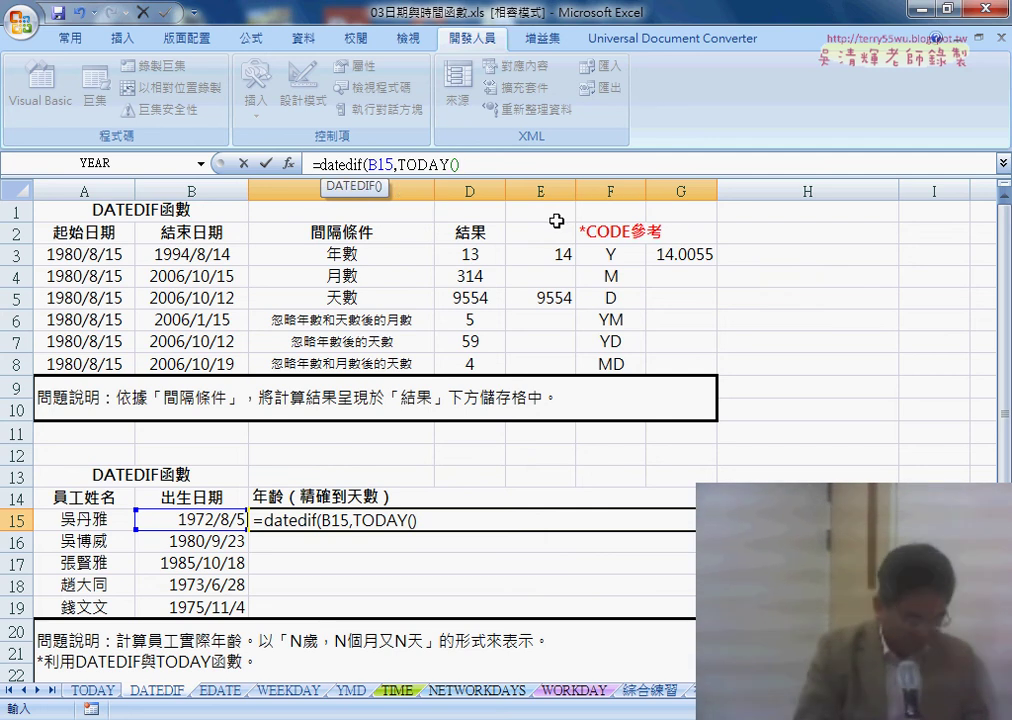
pyautogui.write(',"')
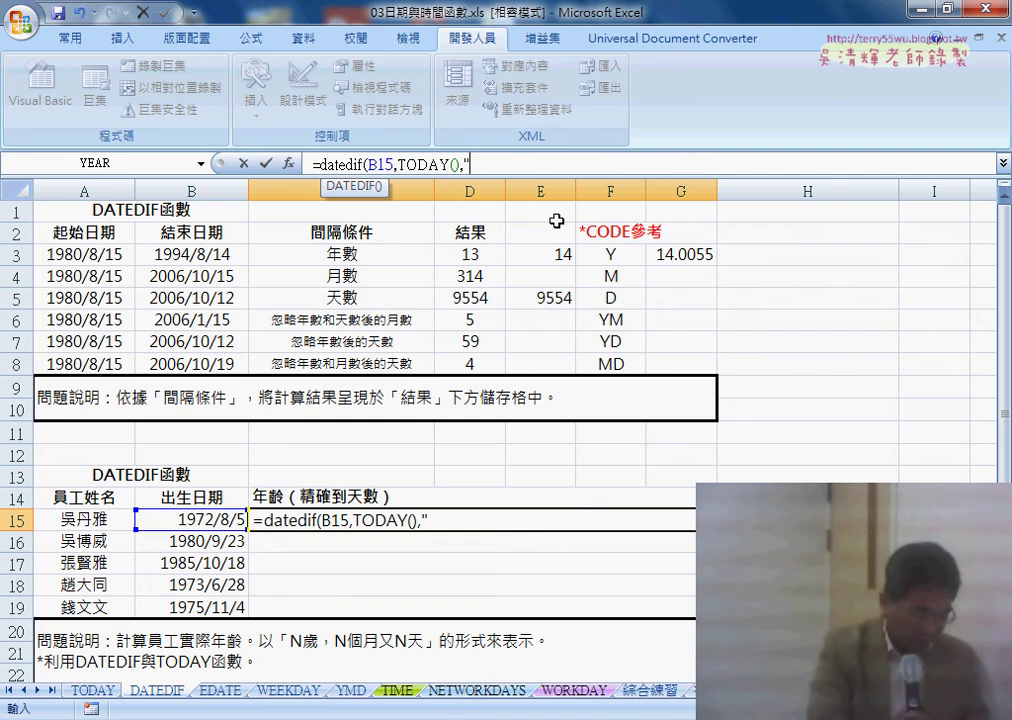
pyautogui.write('Y")')
pyautogui.press('Return')
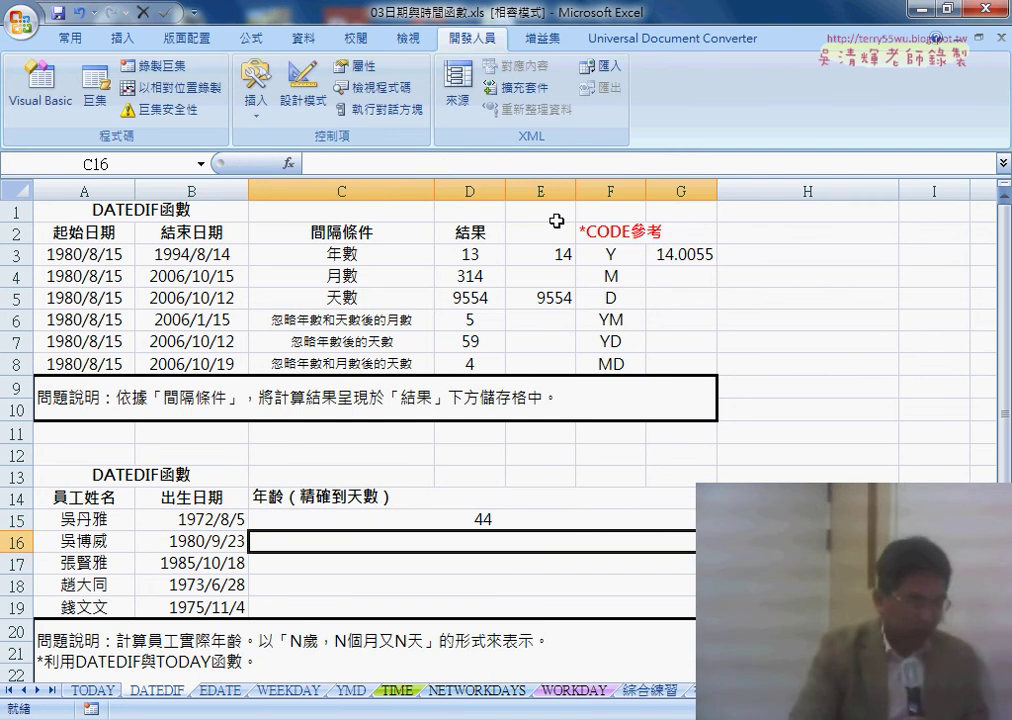
# - Check the required age format 歲，N個月又N天 in the A20 problem note
pyautogui.click(465, 516)
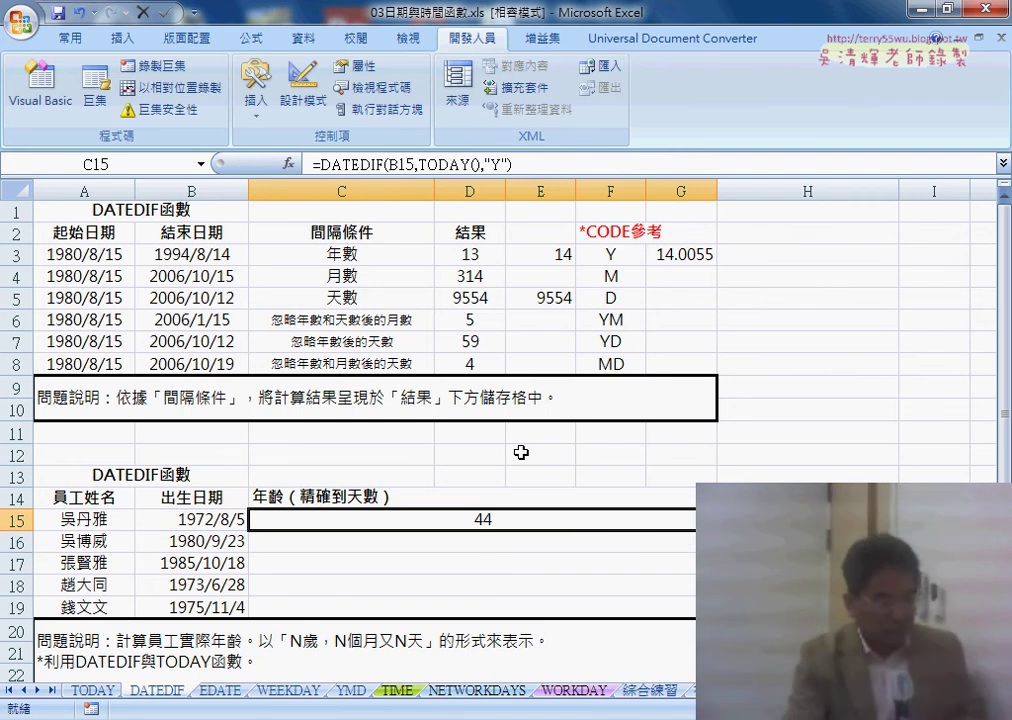
pyautogui.doubleClick(318, 640)
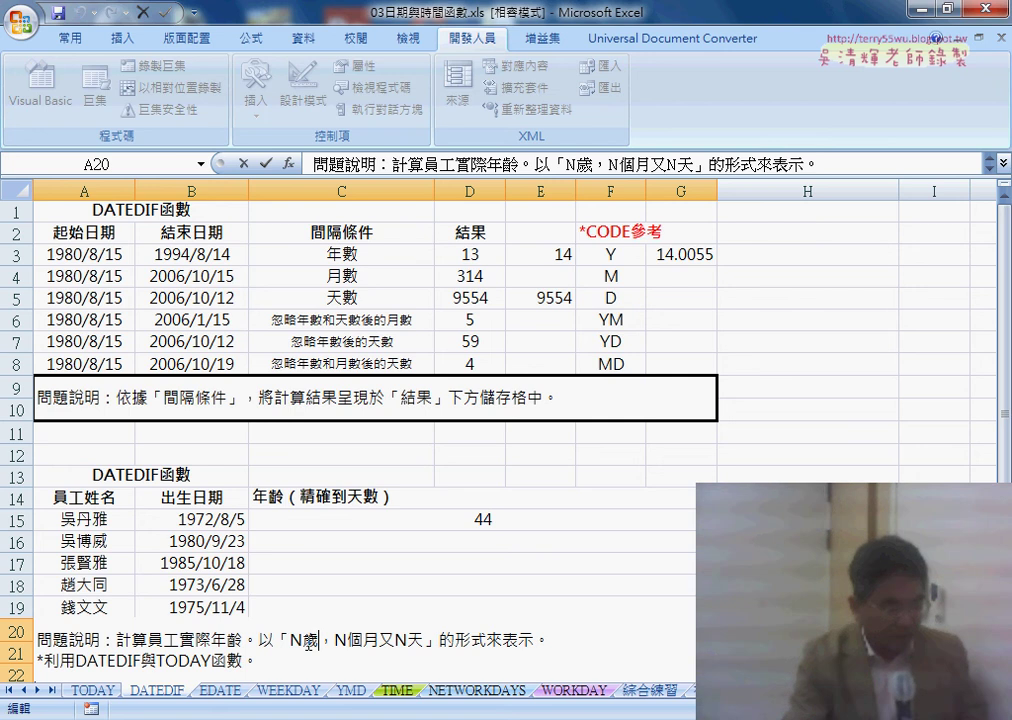
pyautogui.moveTo(303, 640); pyautogui.dragTo(424, 640)
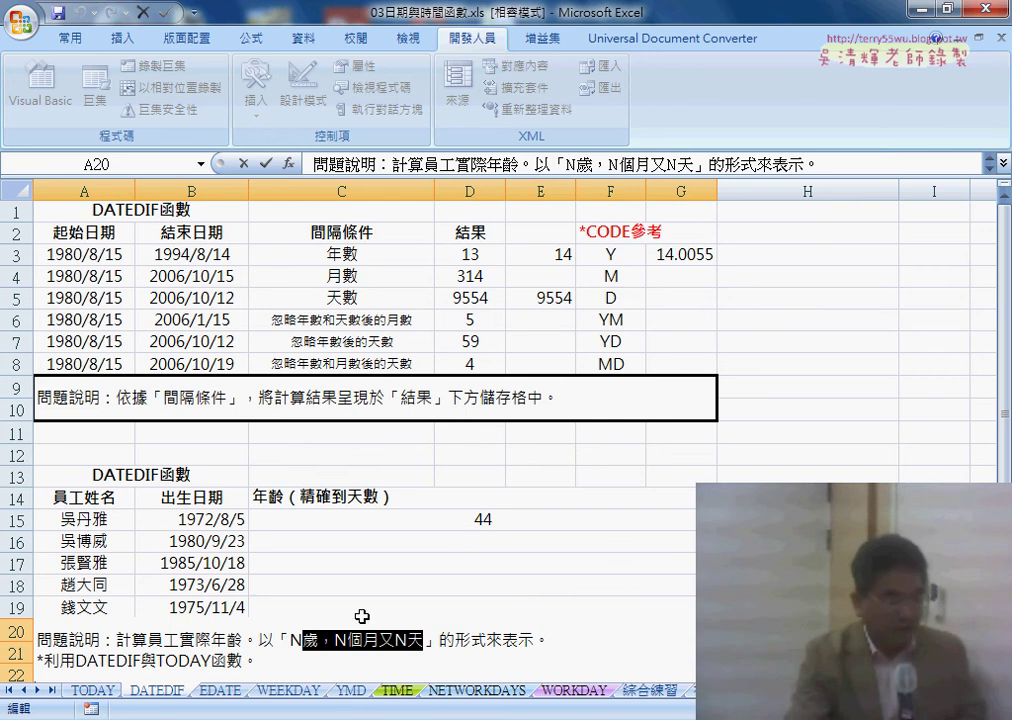
pyautogui.click(481, 519)
# - Append &"歲，N個月又N天" to C15's formula so it reads 44歲，N個月又N天
pyautogui.click(615, 160)
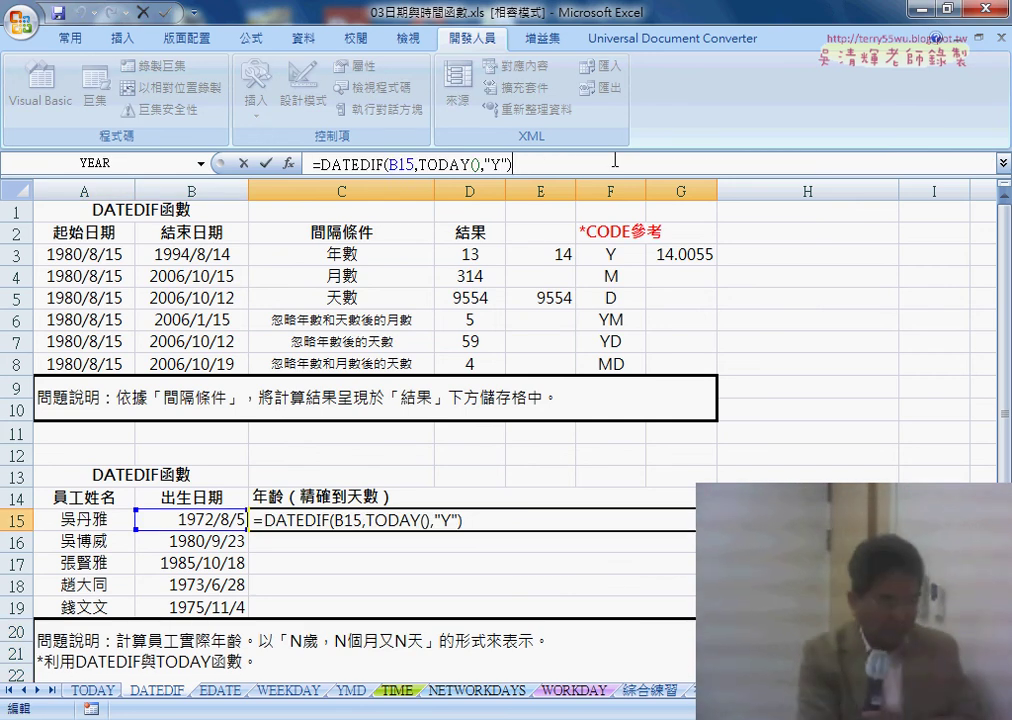
pyautogui.write('&')
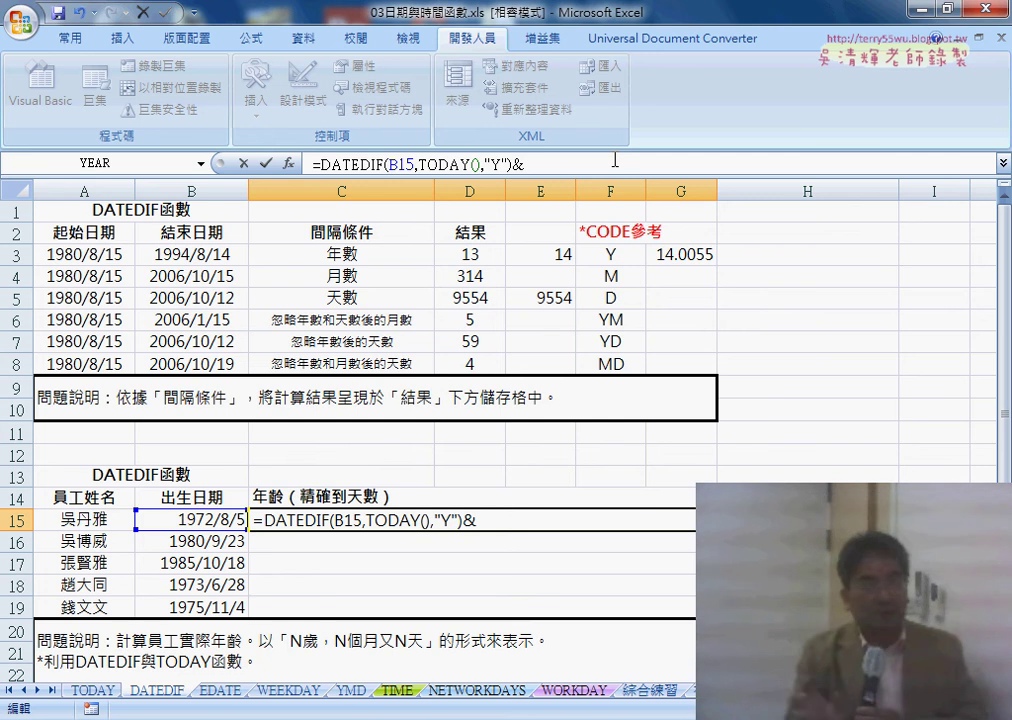
pyautogui.write('""')
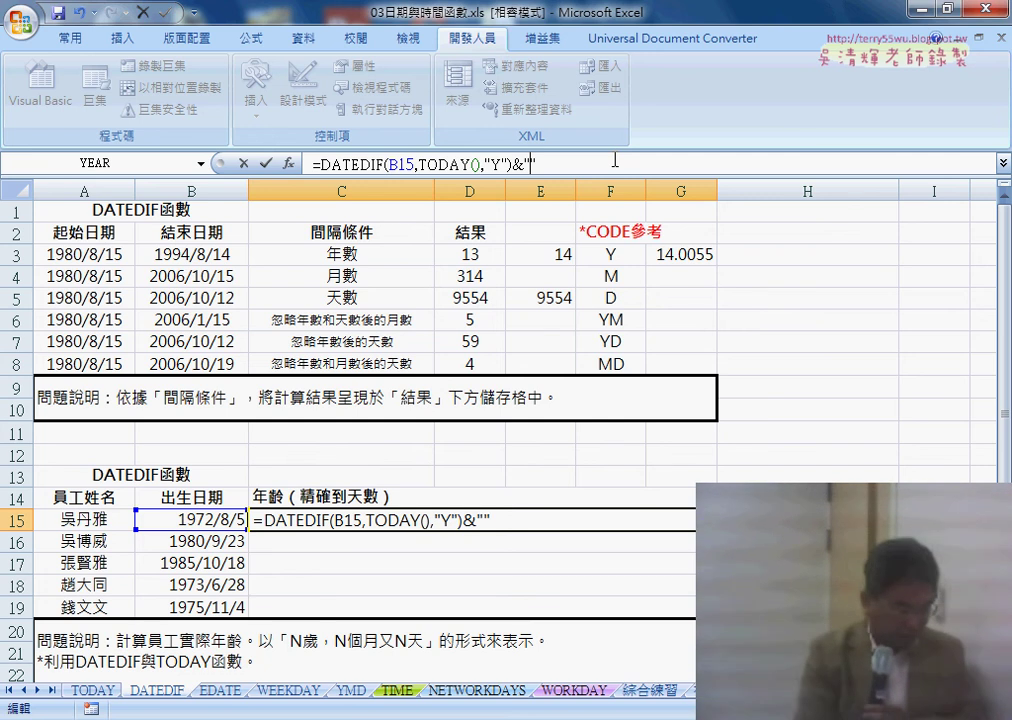
pyautogui.write('歲，N個月又N天')
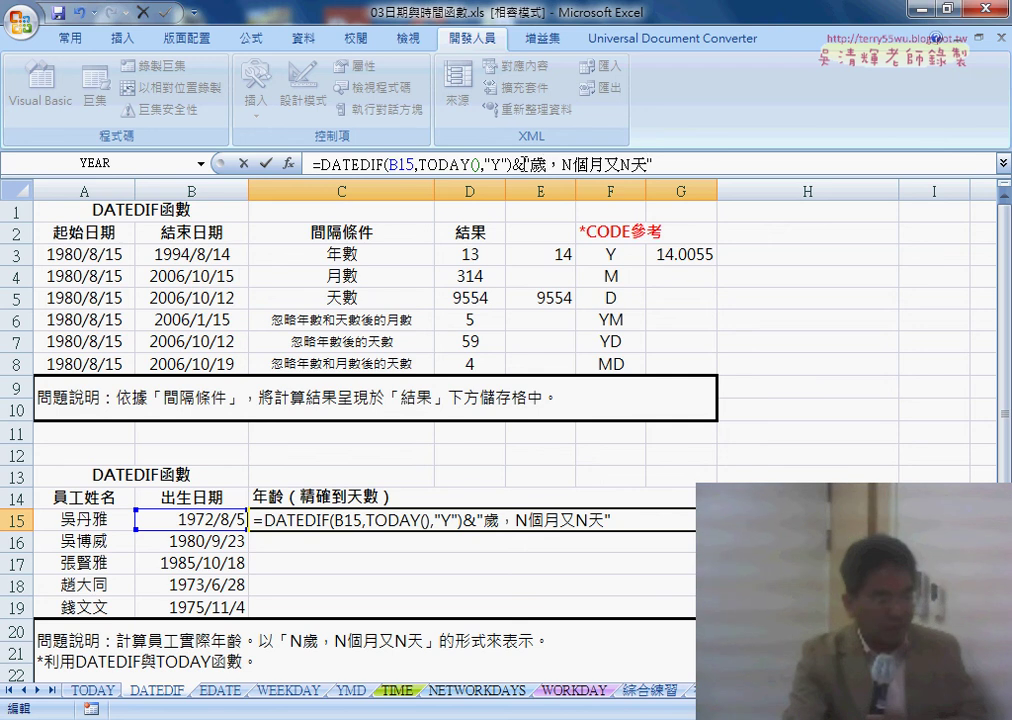
pyautogui.moveTo(526, 163); pyautogui.dragTo(655, 162)
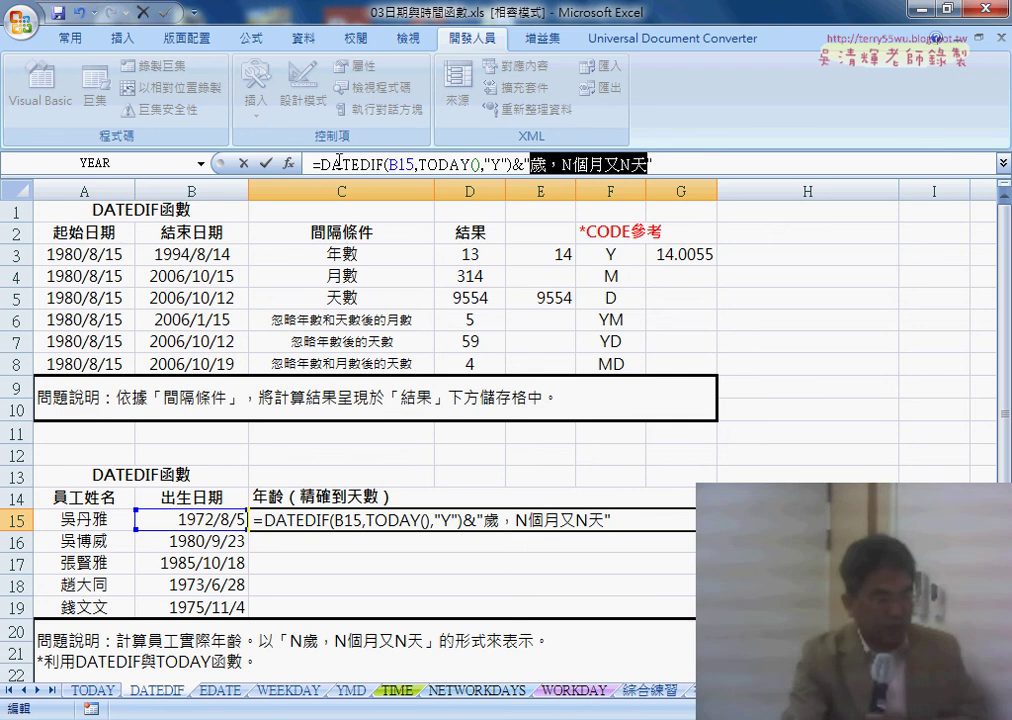
pyautogui.click(266, 162)
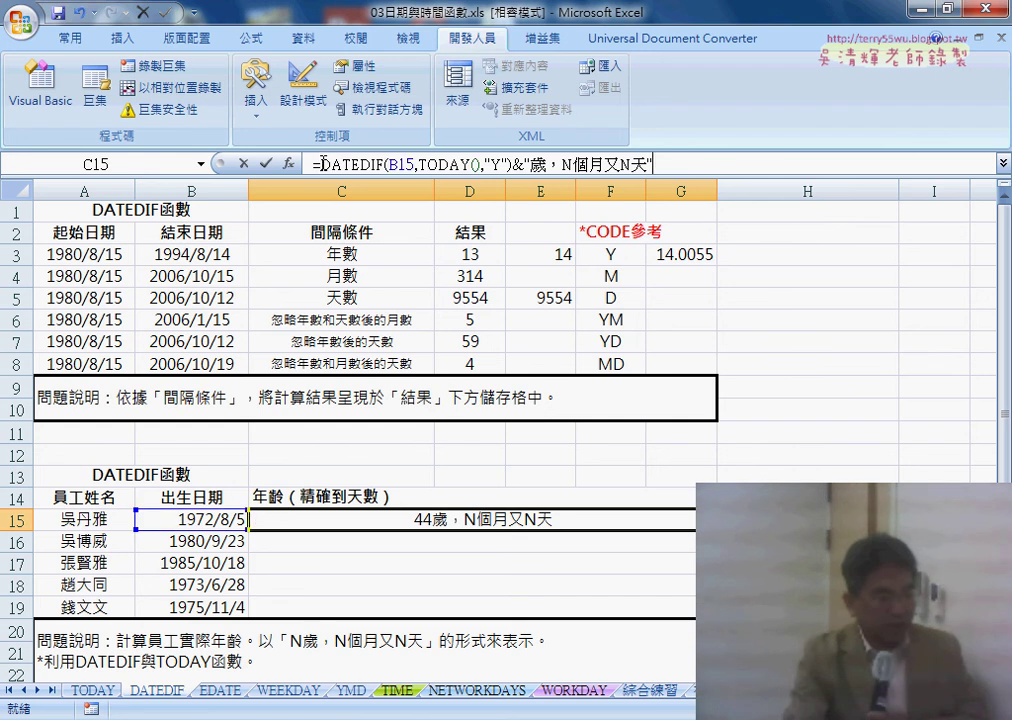
pyautogui.moveTo(320, 163); pyautogui.dragTo(481, 163)
# - Copy the DATEDIF(B15,TODAY(),"Y") part of the formula and select the month placeholder N
pyautogui.rightClick(481, 163)
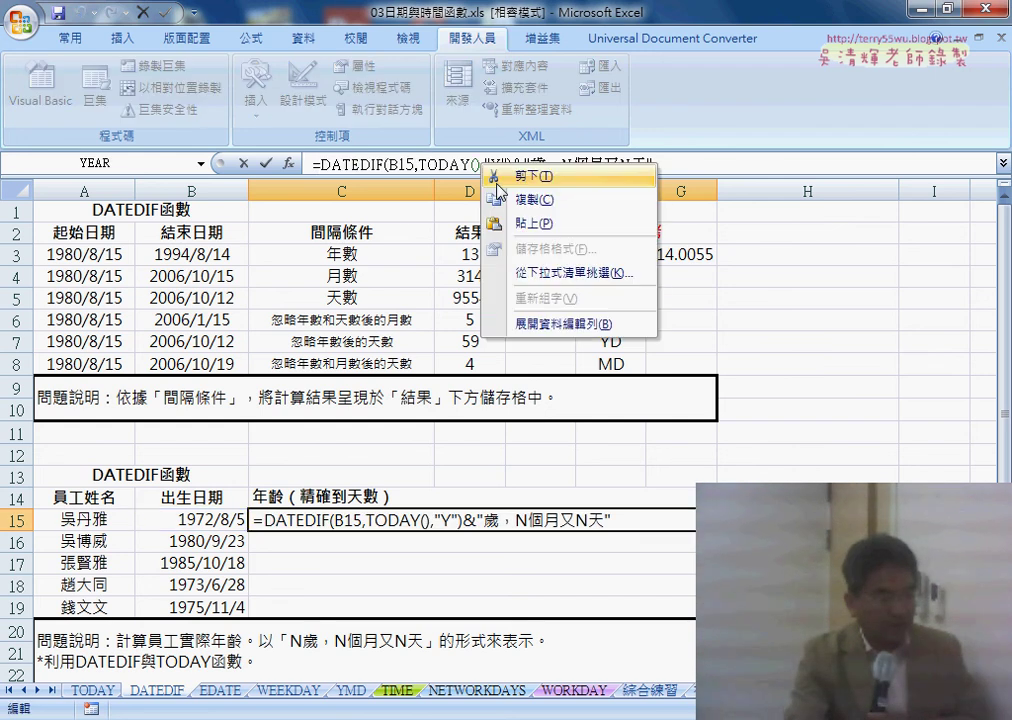
pyautogui.click(615, 199)
pyautogui.click(565, 163)
pyautogui.moveTo(561, 163); pyautogui.dragTo(573, 163)
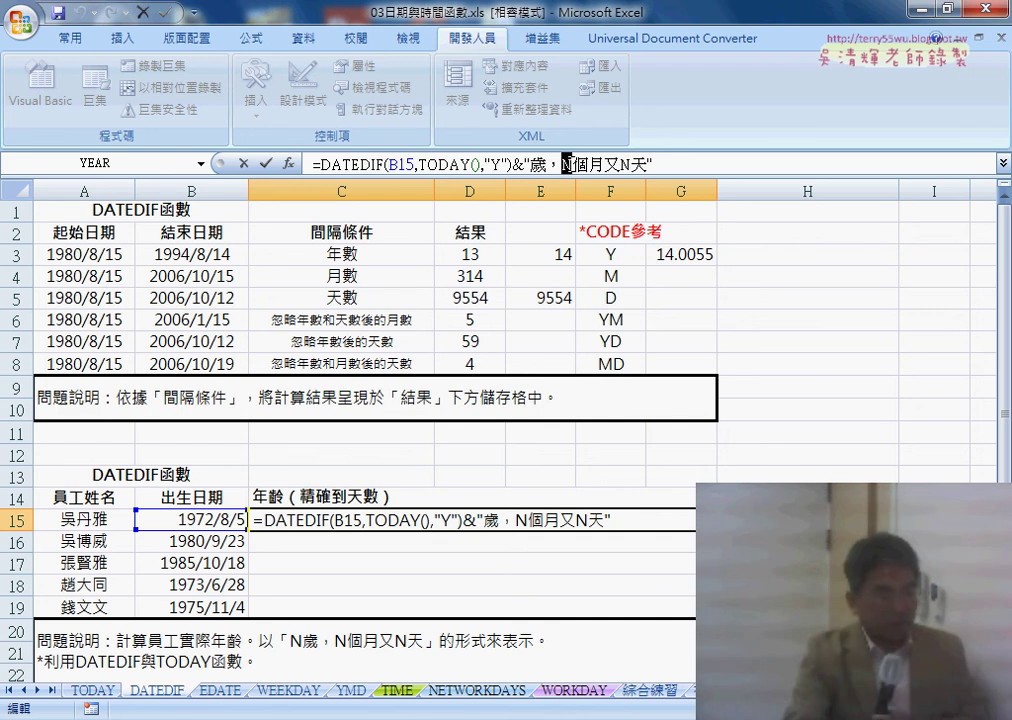
pyautogui.moveTo(619, 163); pyautogui.dragTo(631, 163)
pyautogui.moveTo(561, 163); pyautogui.dragTo(572, 163)
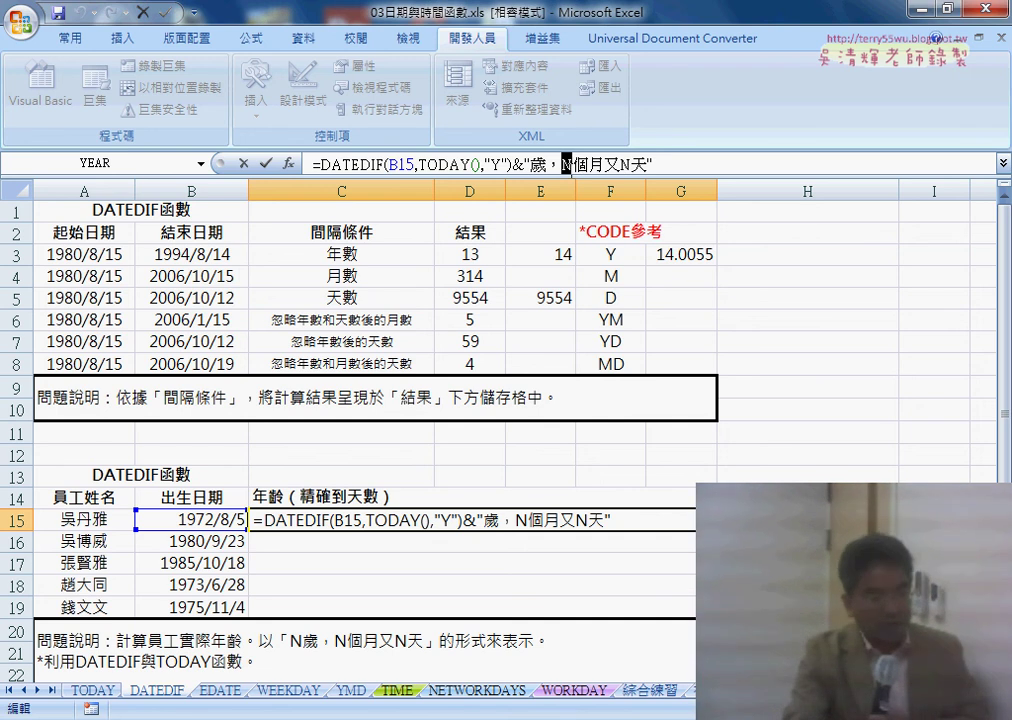
pyautogui.click(623, 164)
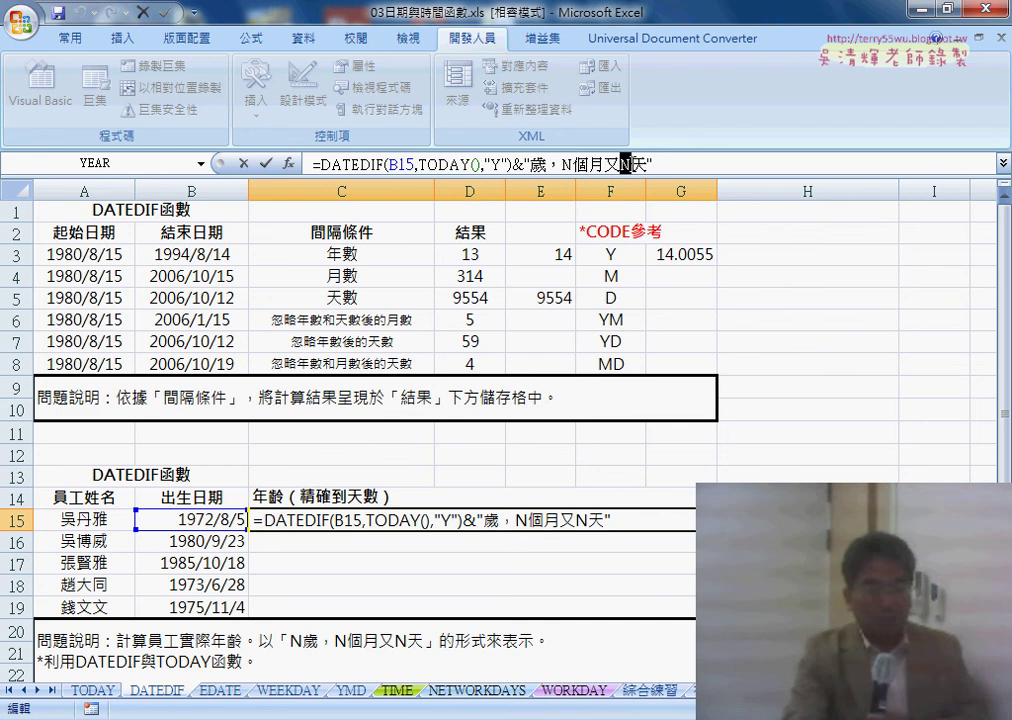
pyautogui.moveTo(562, 164); pyautogui.dragTo(573, 164)
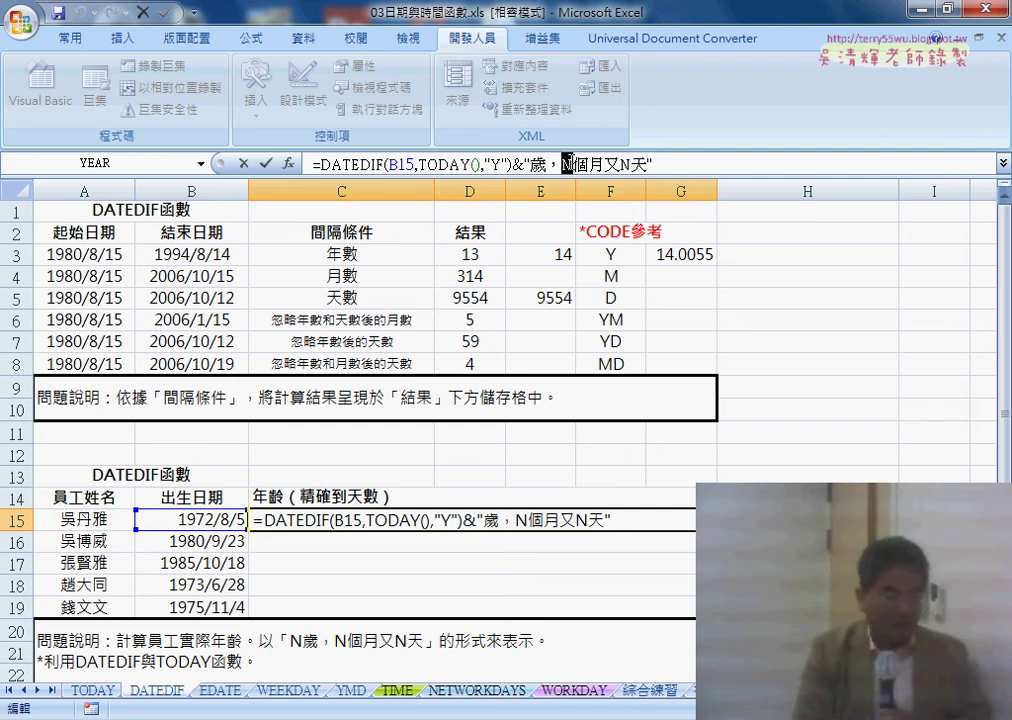
# - Replace the month N with a pasted DATEDIF using "YM", making C15 read 44歲，8個月又N天
pyautogui.write('"歲，"')
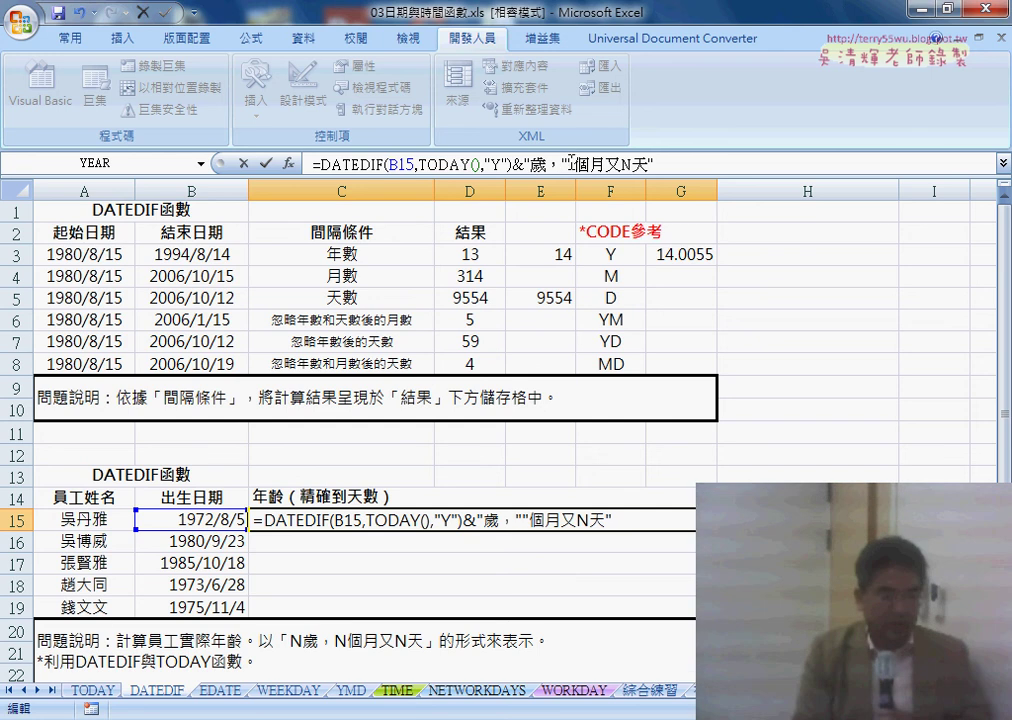
pyautogui.write('&')
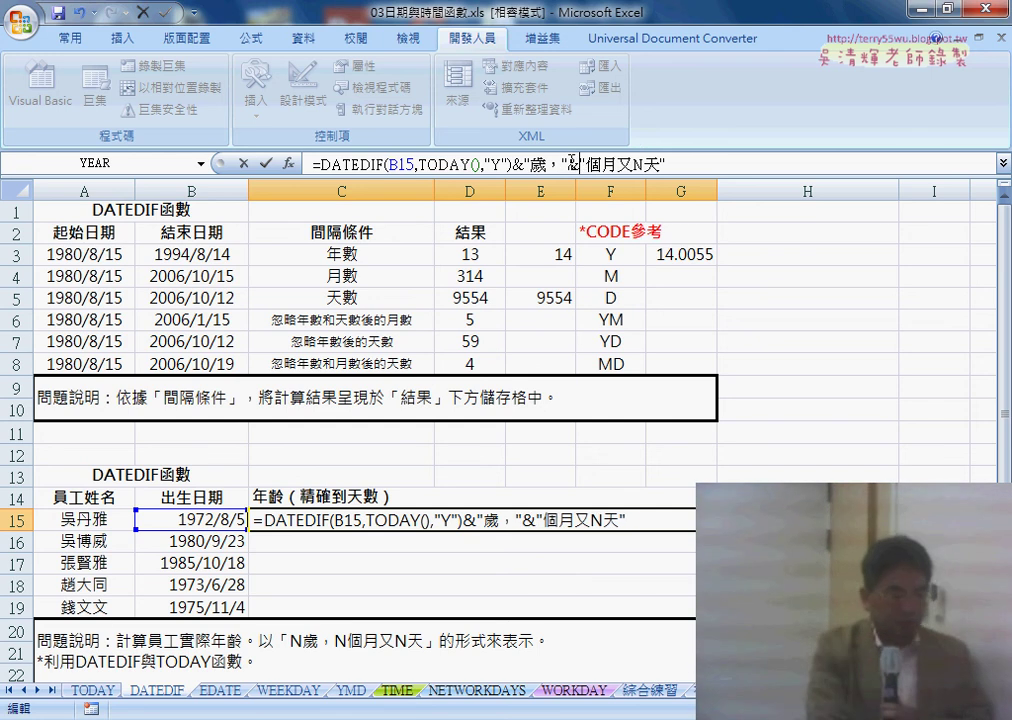
pyautogui.write('&')
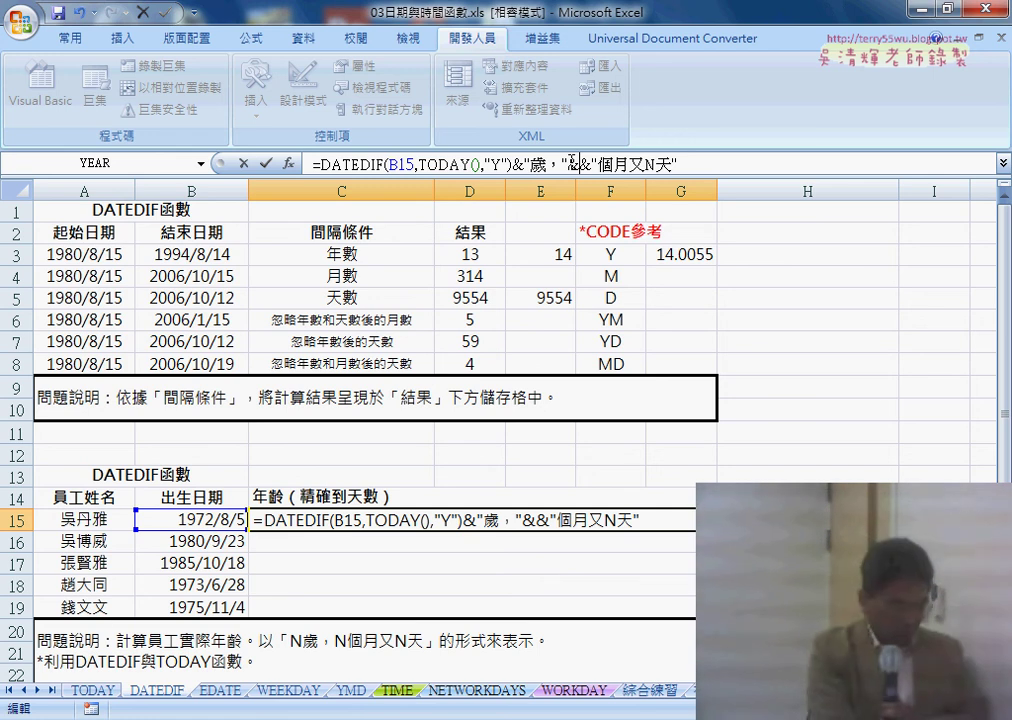
pyautogui.hotkey('ctrl', 'v')
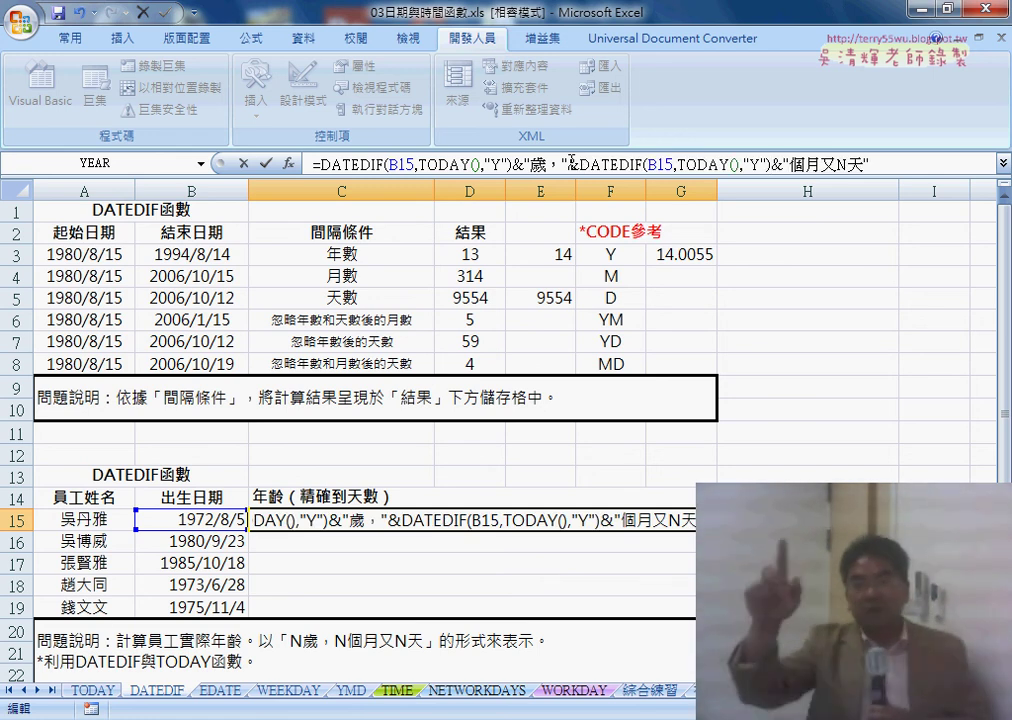
pyautogui.click(758, 163)
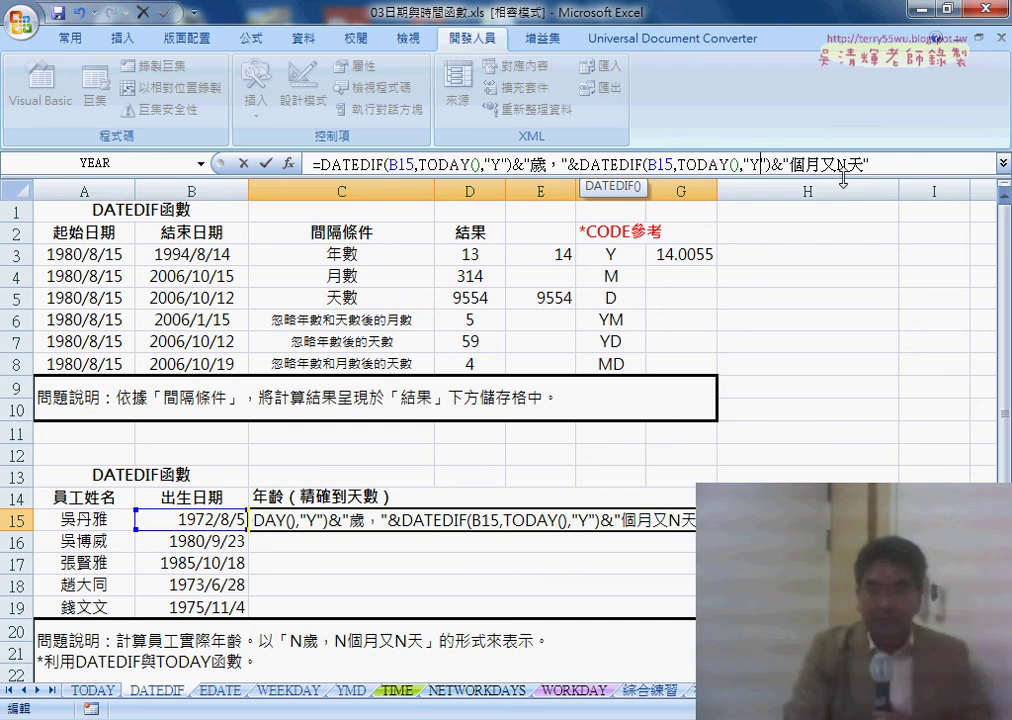
pyautogui.write('M')
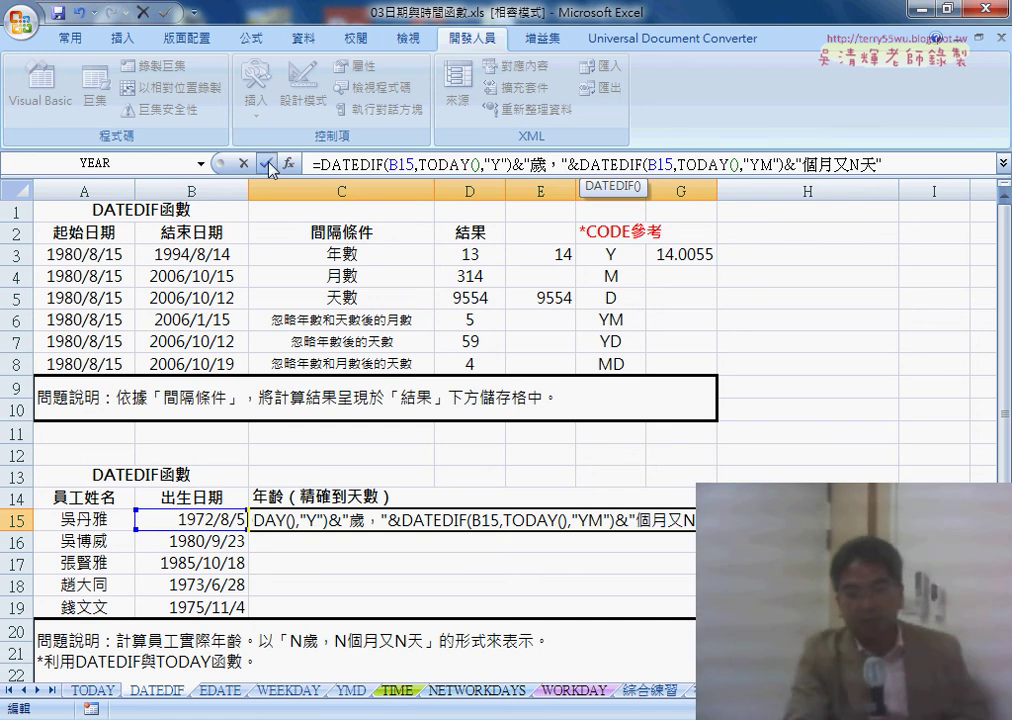
pyautogui.click(266, 164)
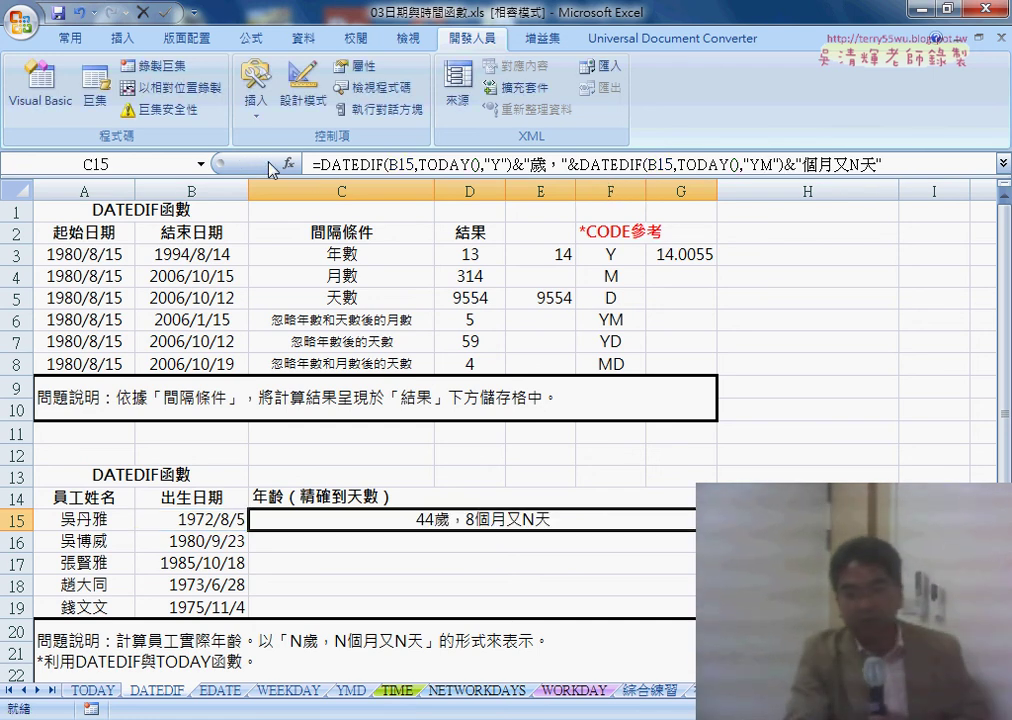
pyautogui.click(858, 160)
# - Replace the day N with DATEDIF(B15,TODAY(),"MD") so C15 reads 44歲，8個月又13天
pyautogui.rightClick(855, 165)
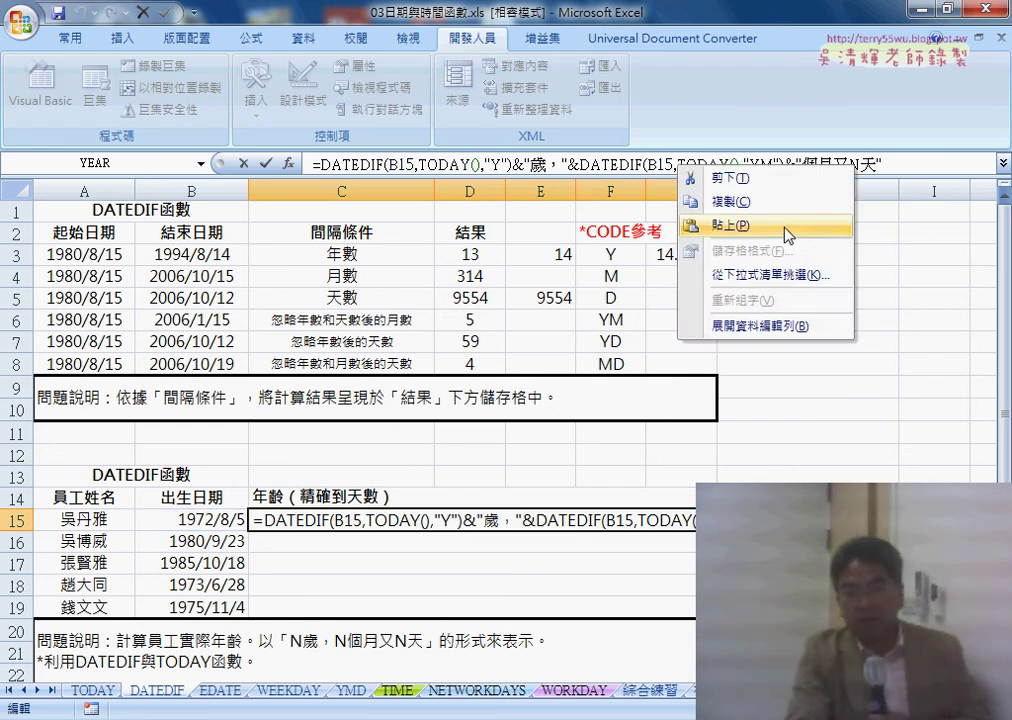
pyautogui.click(789, 235)
pyautogui.moveTo(853, 177); pyautogui.dragTo(852, 215)
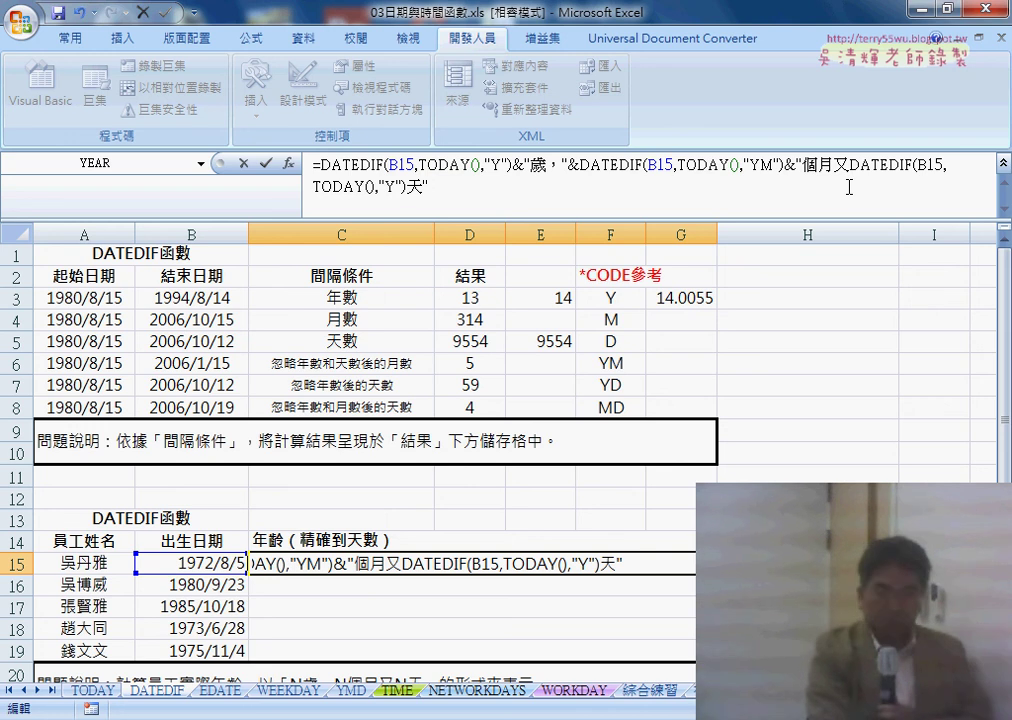
pyautogui.hotkey('ctrl', 'z')
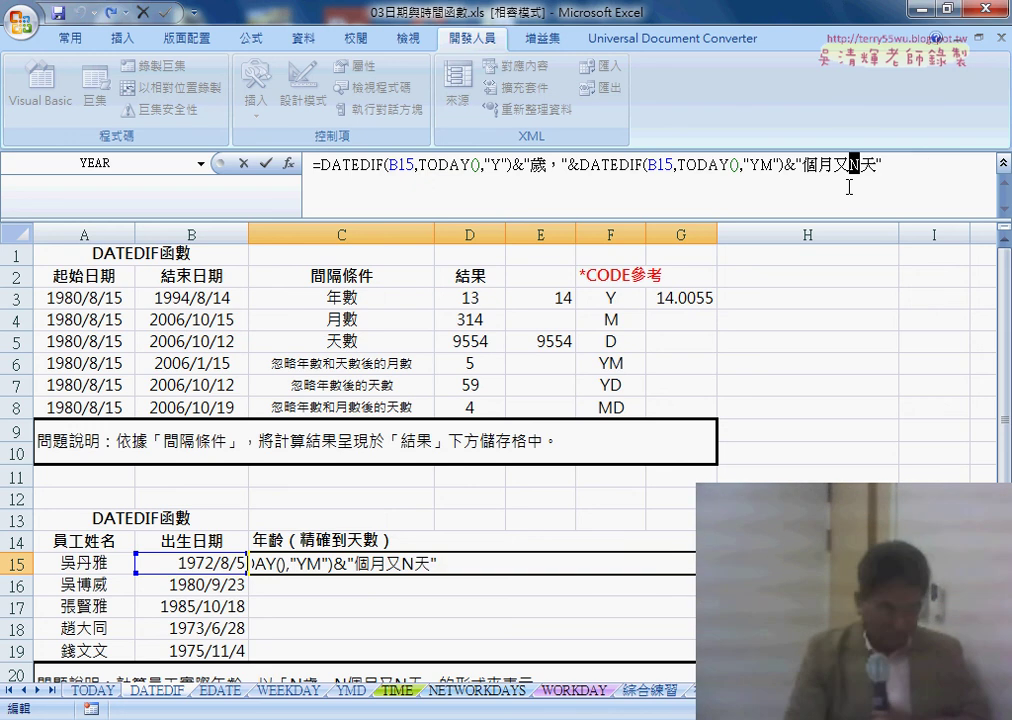
pyautogui.write('"個月又')
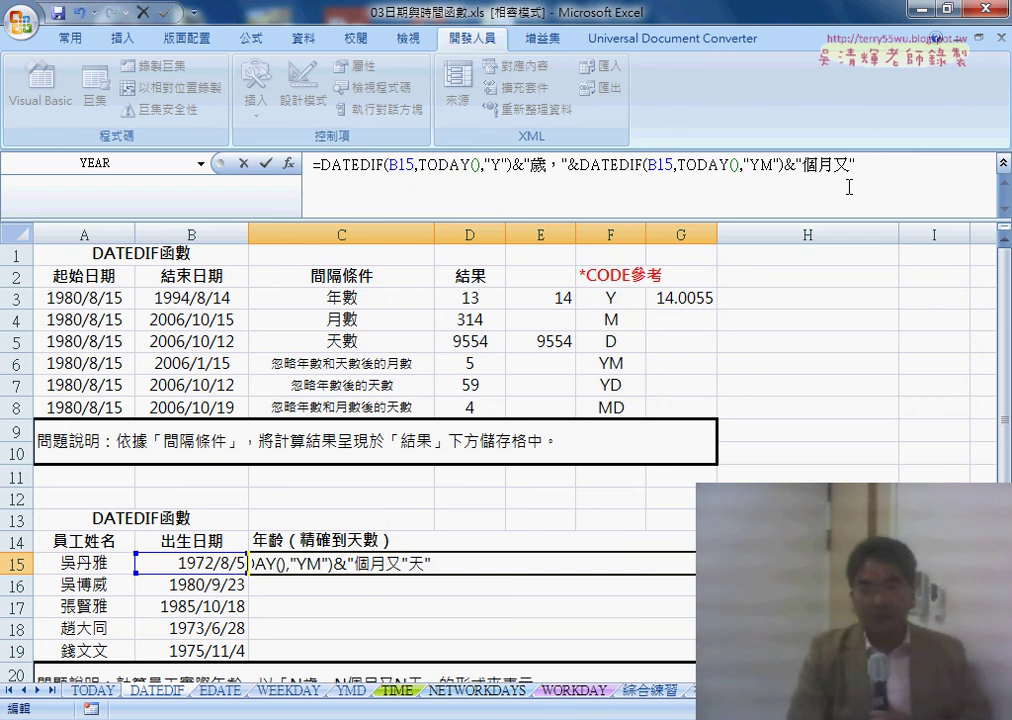
pyautogui.write('"&&"天')
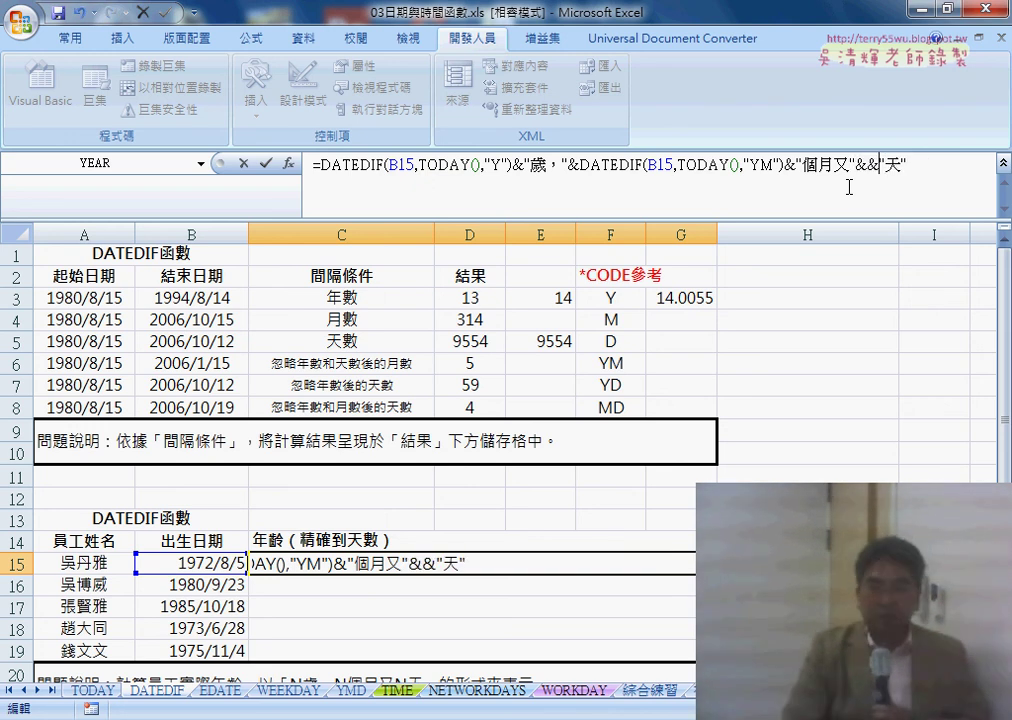
pyautogui.hotkey('ctrl', 'v')
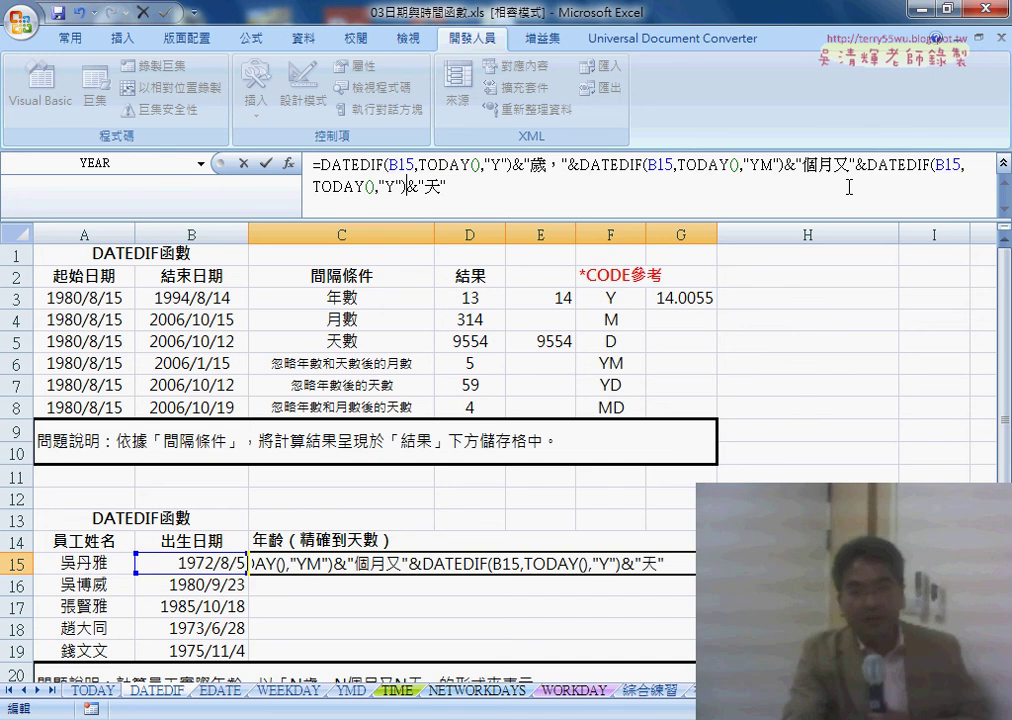
pyautogui.doubleClick(392, 186)
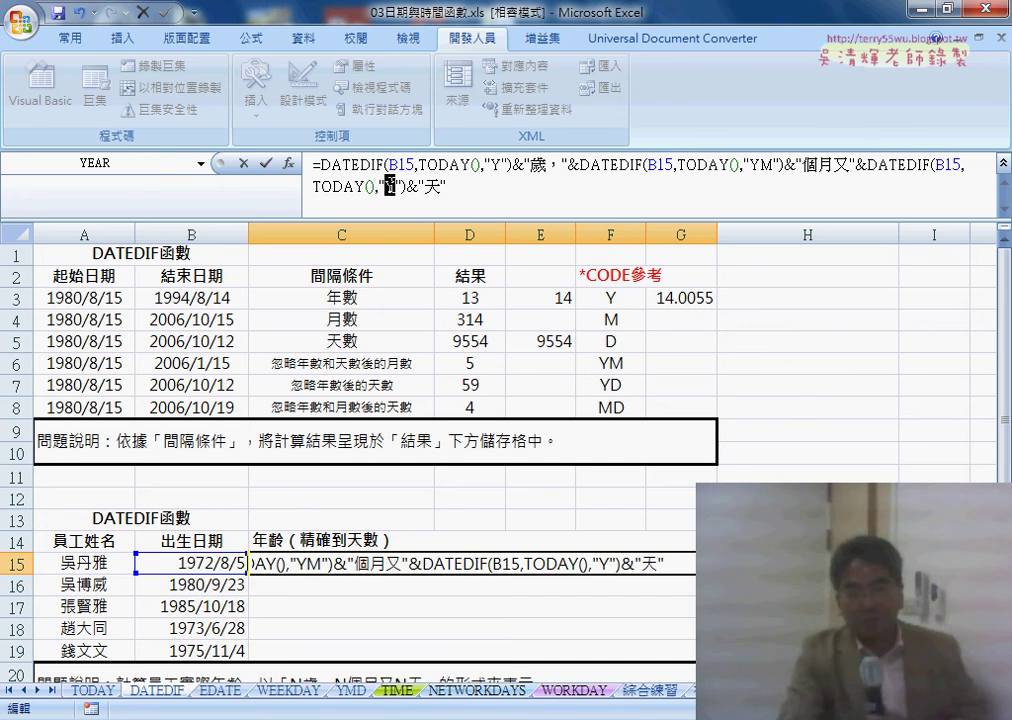
pyautogui.write('M')
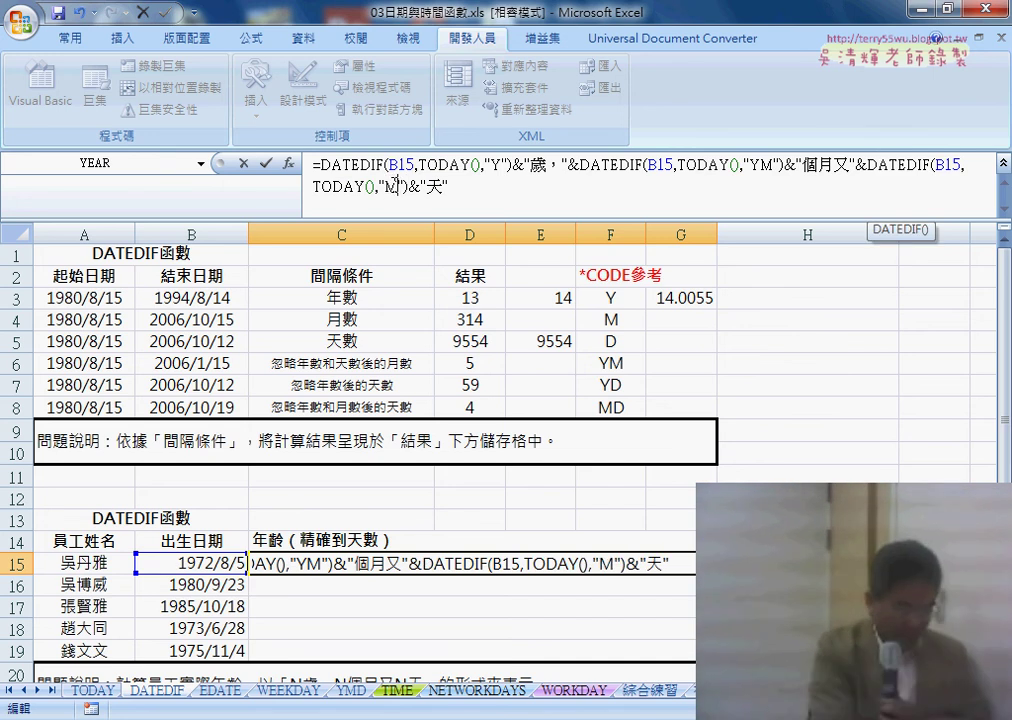
pyautogui.write('D')
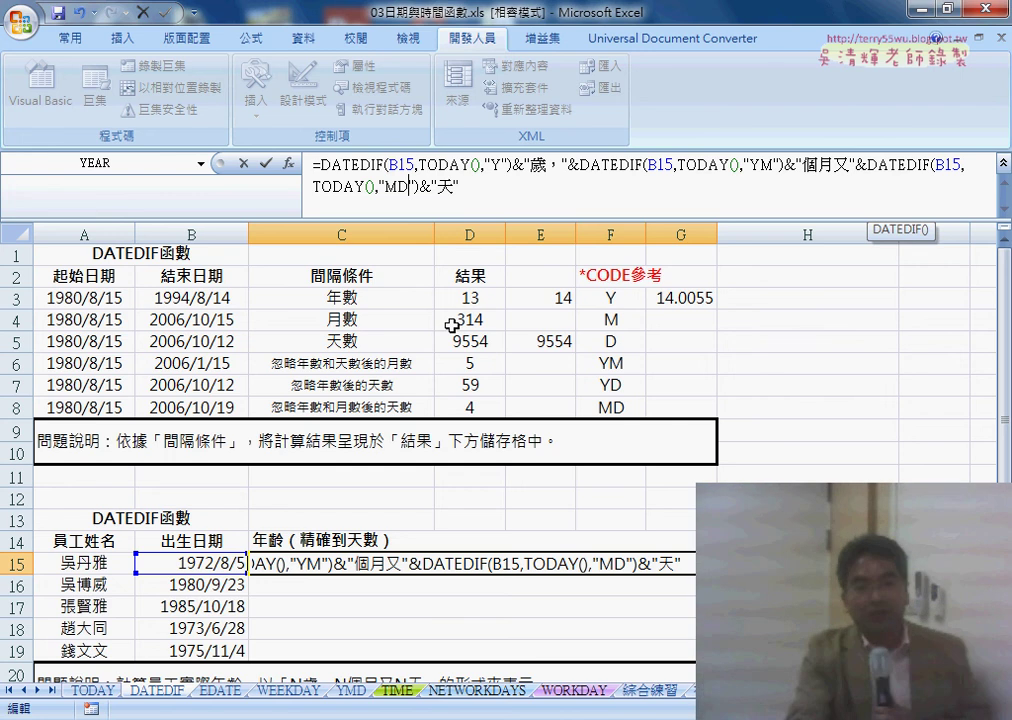
pyautogui.click(266, 163)
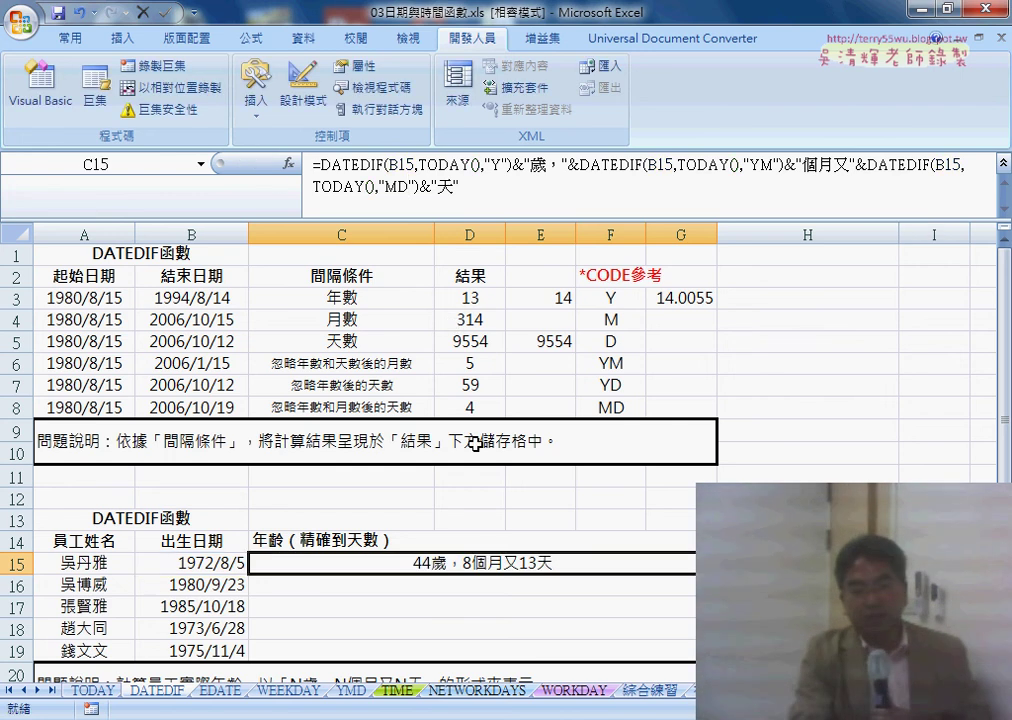
# - Fill C15's age formula down through C19 for all five employees
pyautogui.moveTo(697, 574)
pyautogui.mouseDown()
pyautogui.moveTo(697, 660)
pyautogui.moveTo(690, 655)
pyautogui.mouseUp()
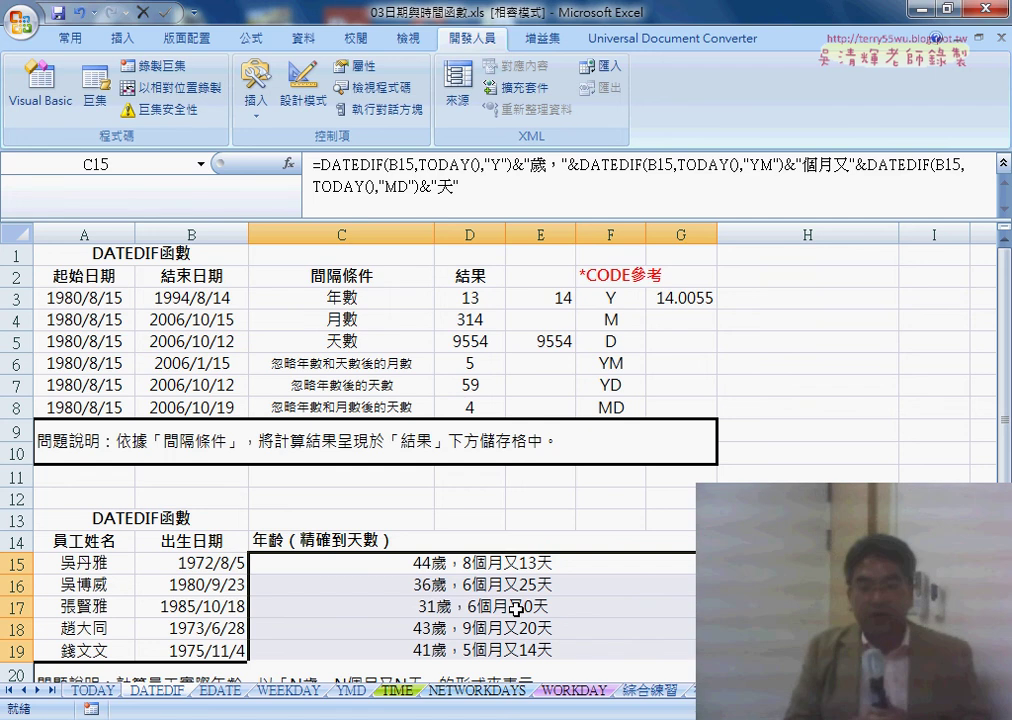
pyautogui.click(422, 568)
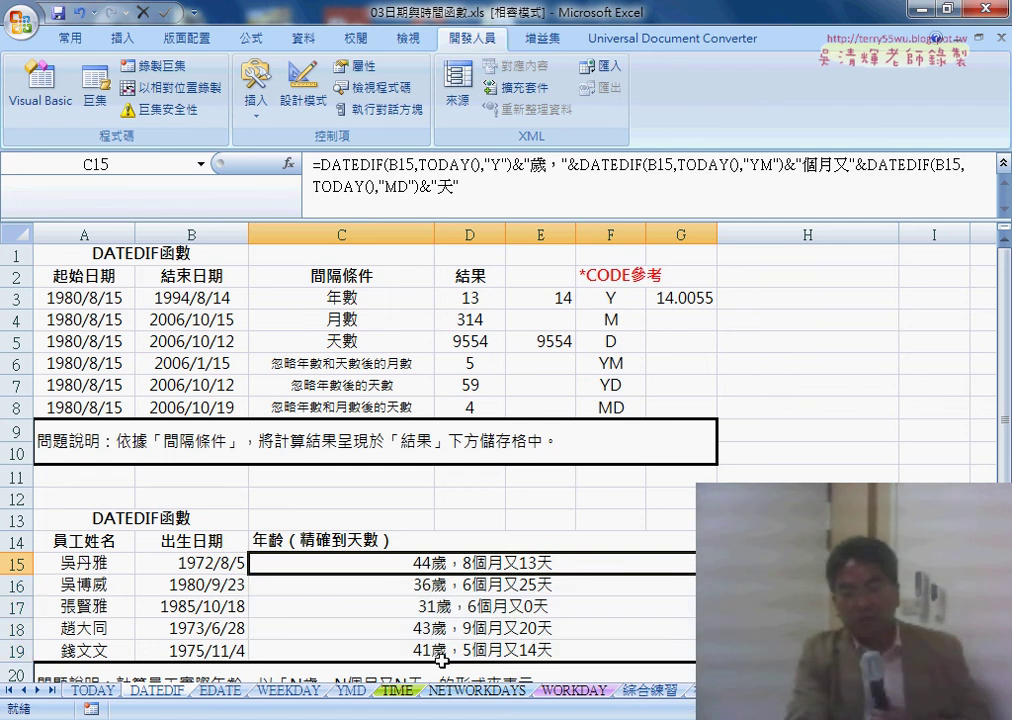
pyautogui.scroll(-1, 441, 660)
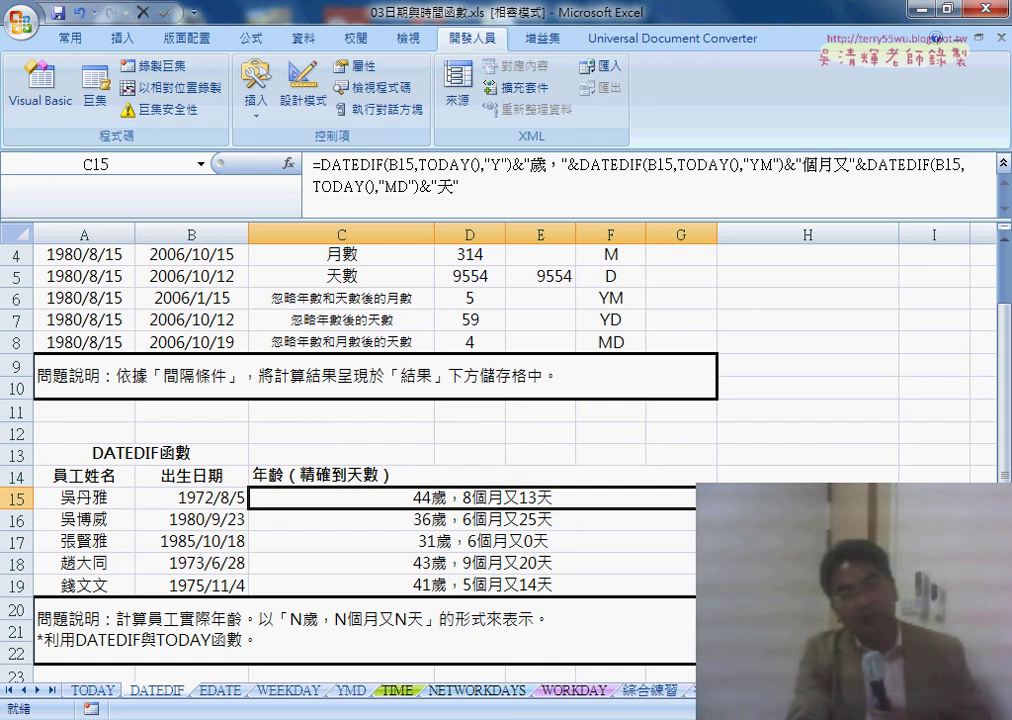
pyautogui.press('Right')
pyautogui.press('Right')
pyautogui.press('Left')
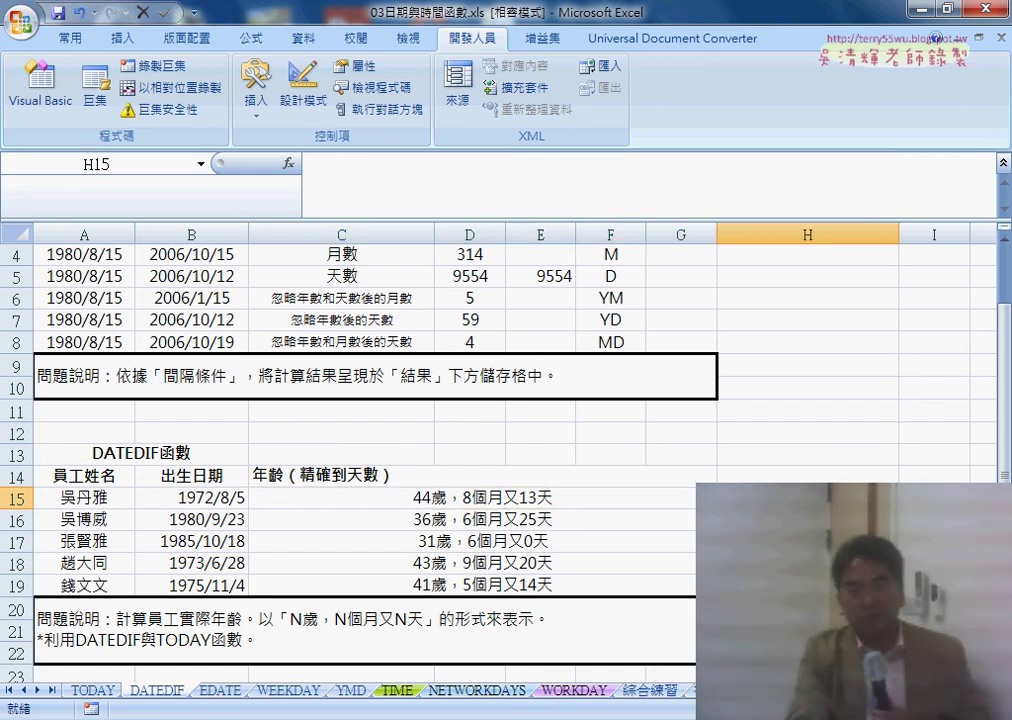
pyautogui.press('Left')
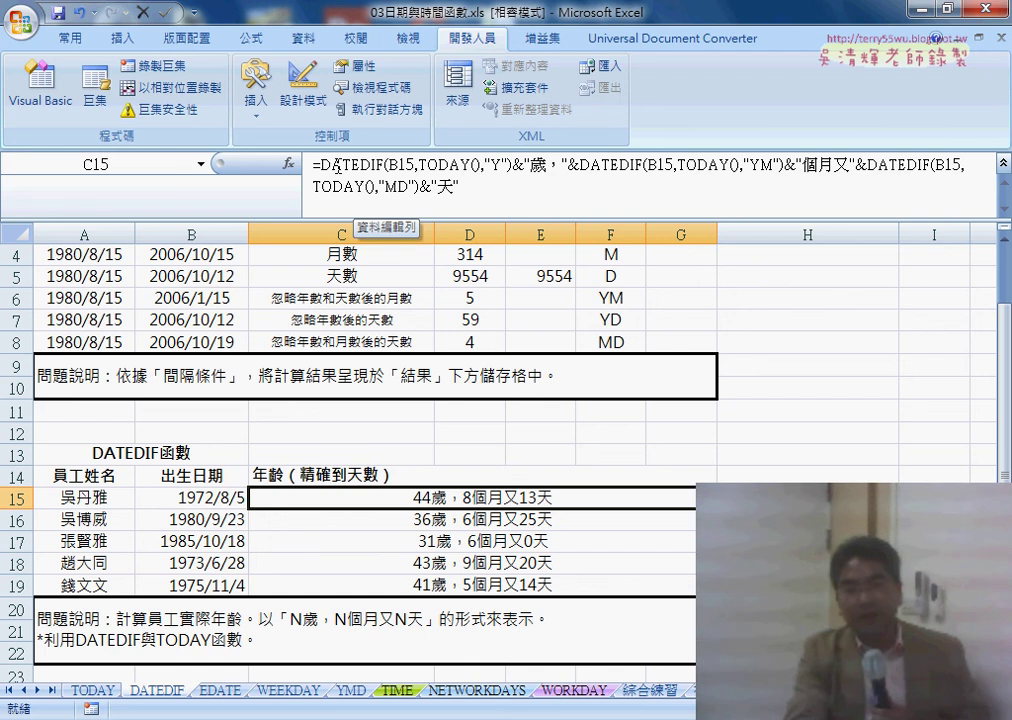
pyautogui.click(332, 164)
pyautogui.moveTo(372, 164); pyautogui.dragTo(383, 164)
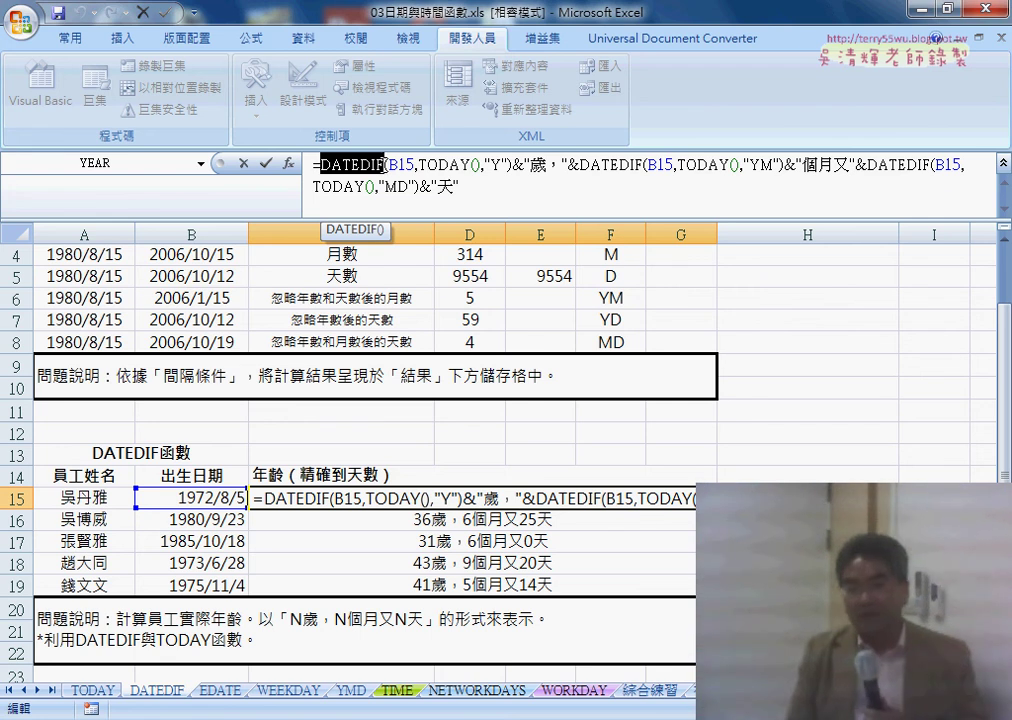
pyautogui.click(268, 163)
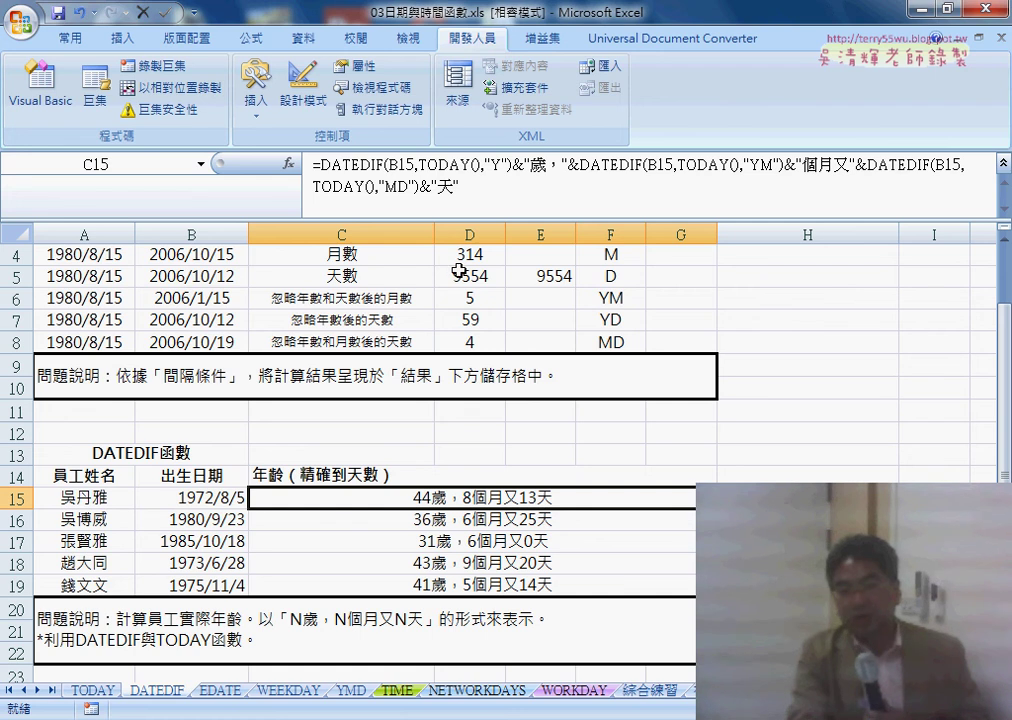
pyautogui.tripleClick(472, 188)
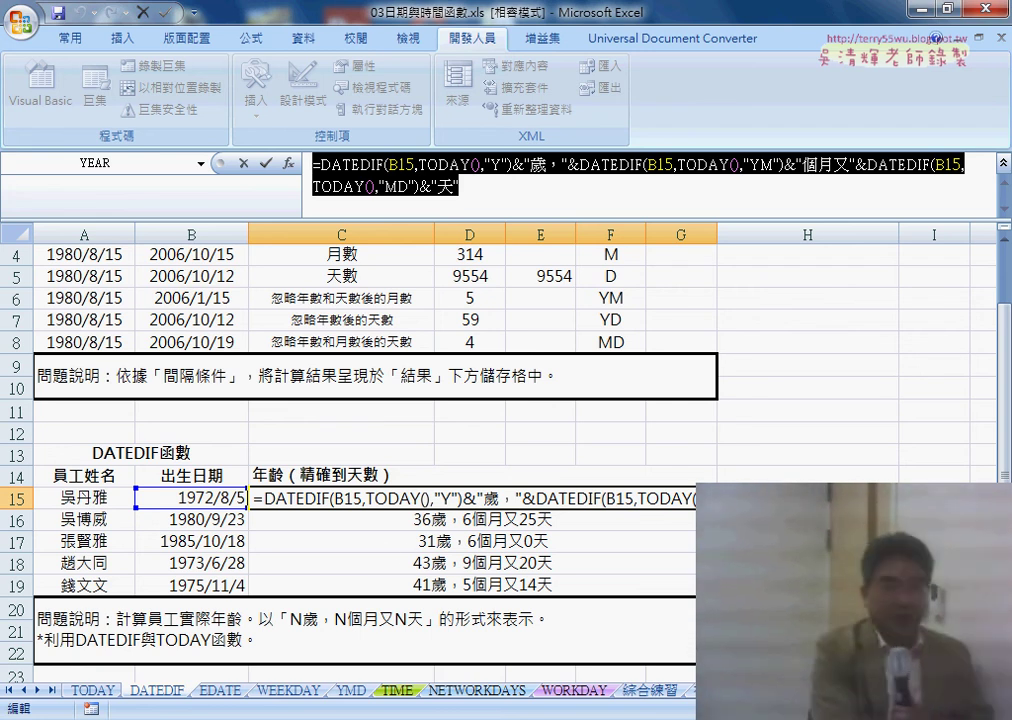
pyautogui.hotkey('ctrl', 'Return')
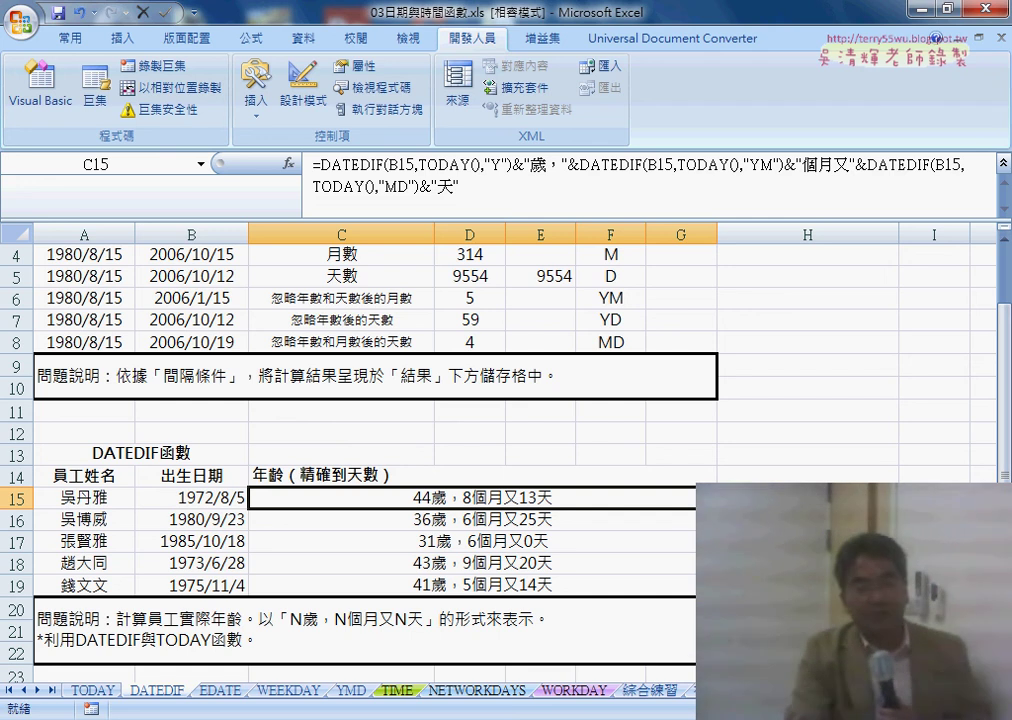
# - Enter the heading VBA in cell H14
pyautogui.click(800, 497)
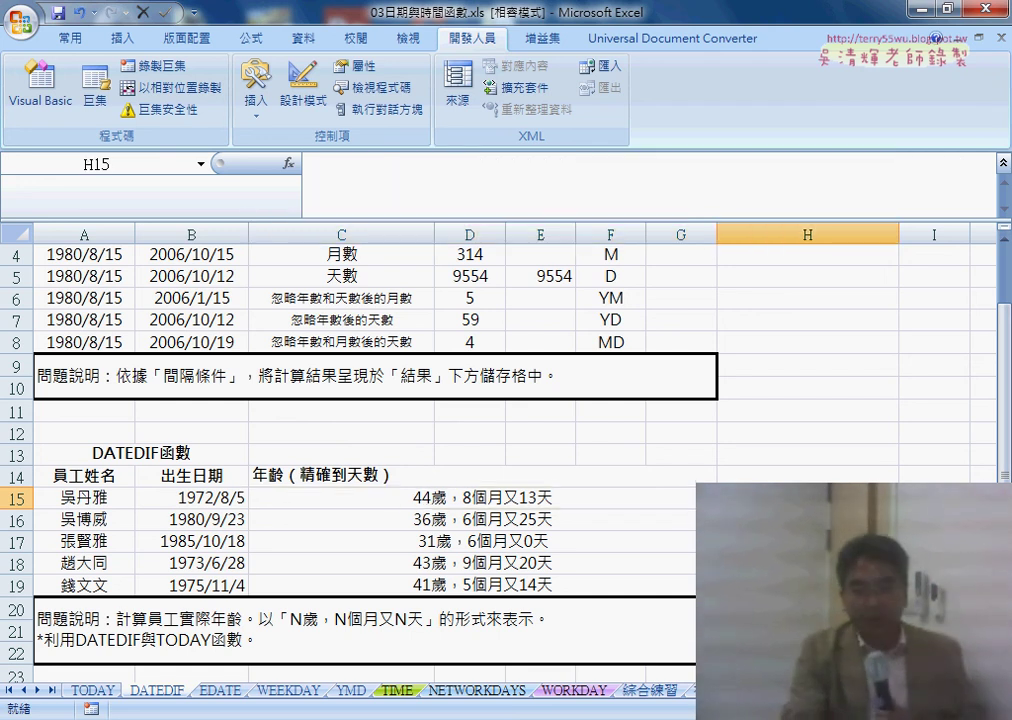
pyautogui.click(798, 478)
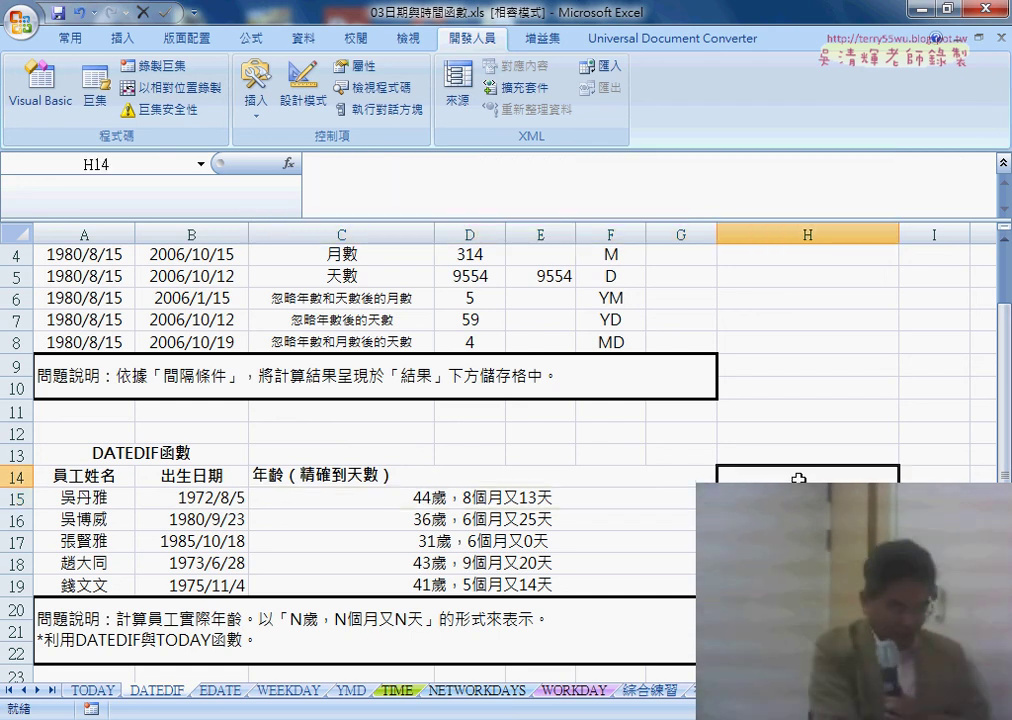
pyautogui.write('VBA')
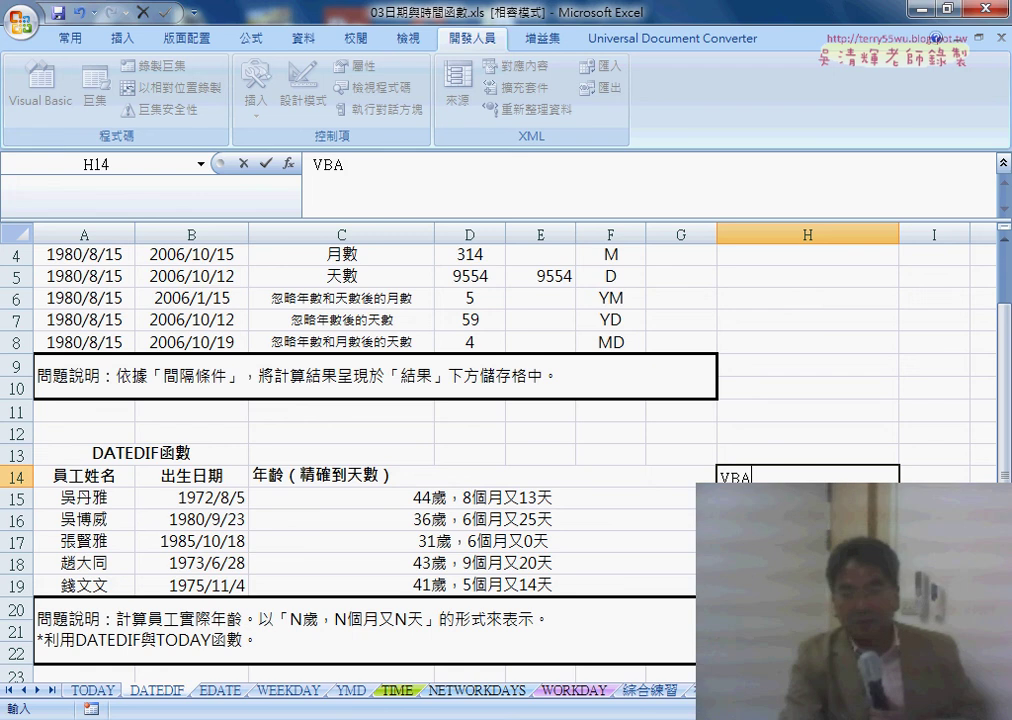
pyautogui.click(807, 541)
# - Select H15:H19 for the VBA results and collapse the formula bar to one line
pyautogui.hscroll(1, 500, 400)
pyautogui.hscroll(1, 500, 400)
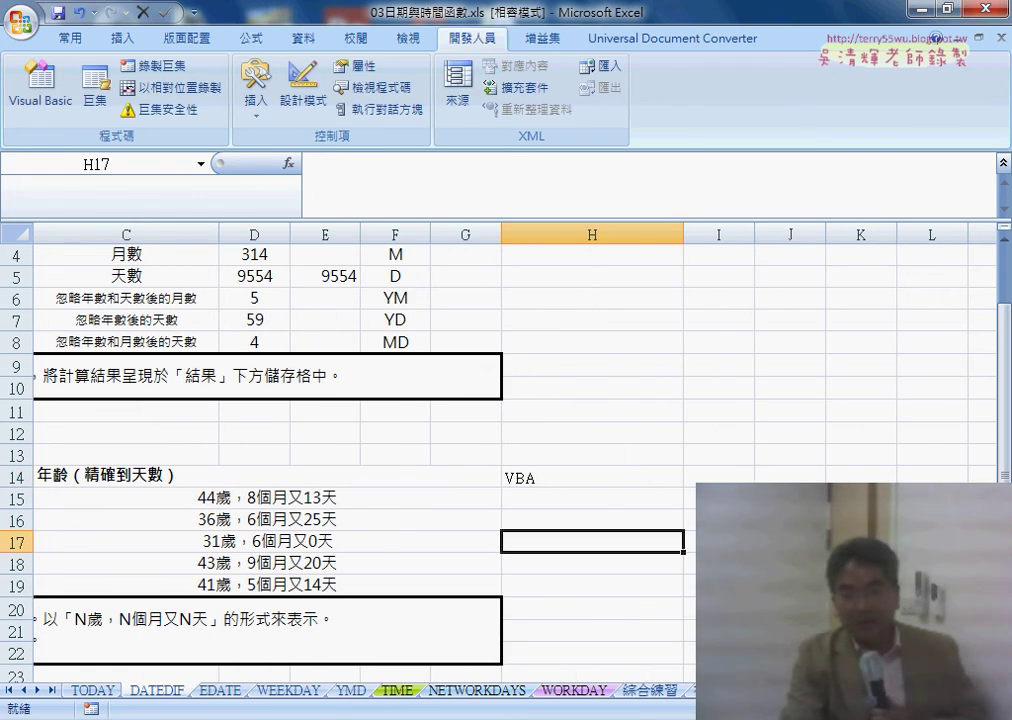
pyautogui.moveTo(616, 493); pyautogui.dragTo(611, 582)
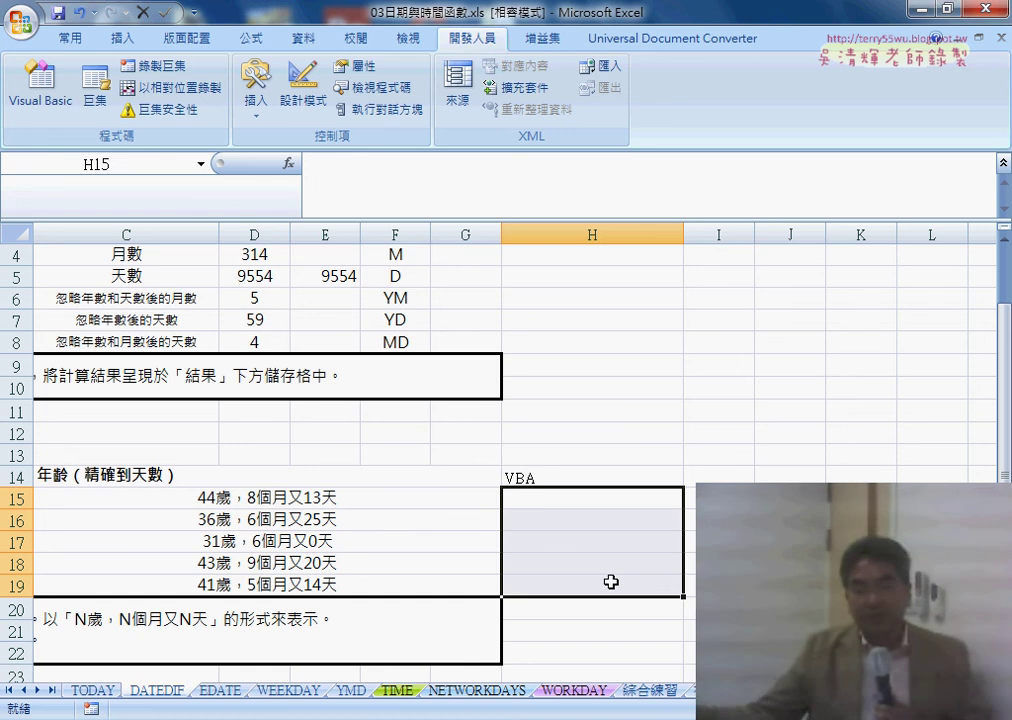
pyautogui.click(424, 500)
pyautogui.moveTo(571, 499); pyautogui.dragTo(568, 582)
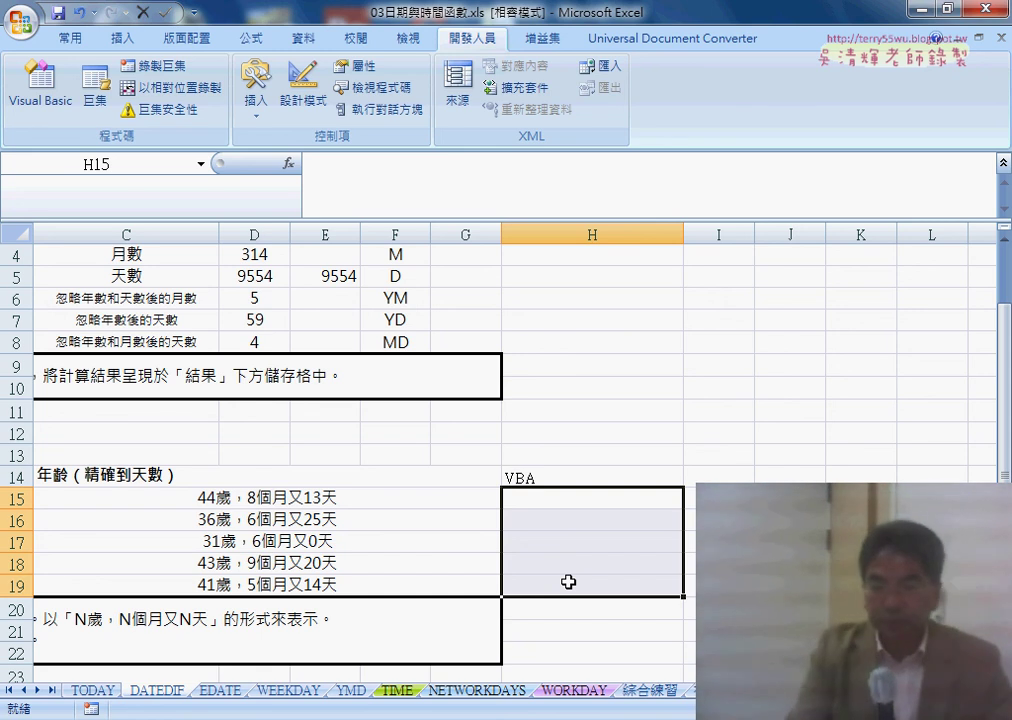
pyautogui.click(1004, 163)
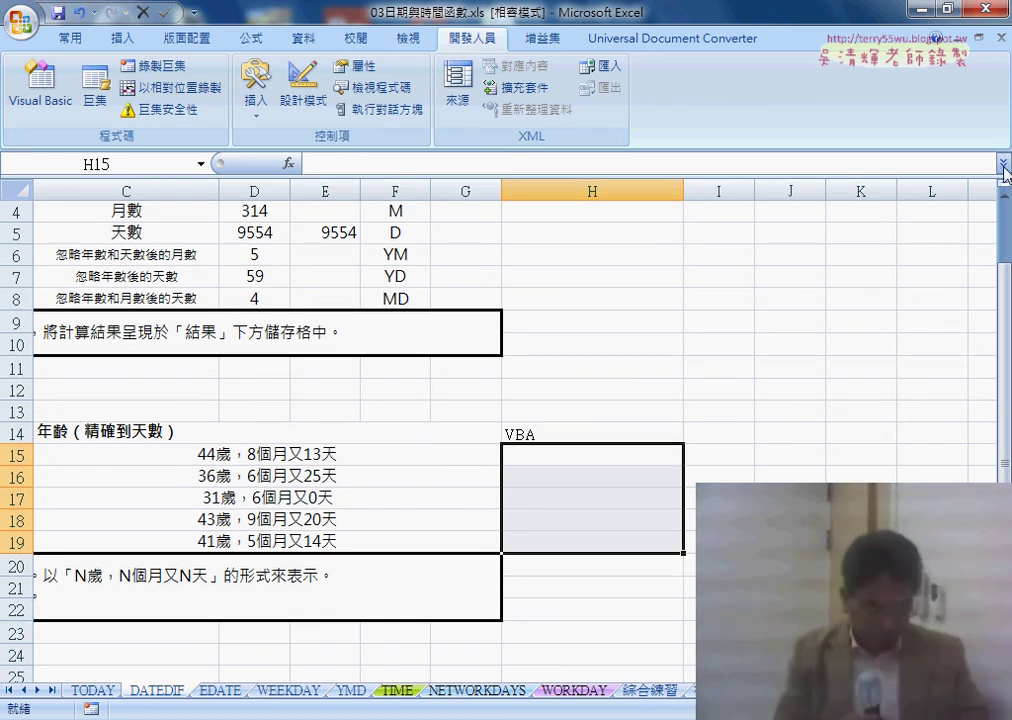